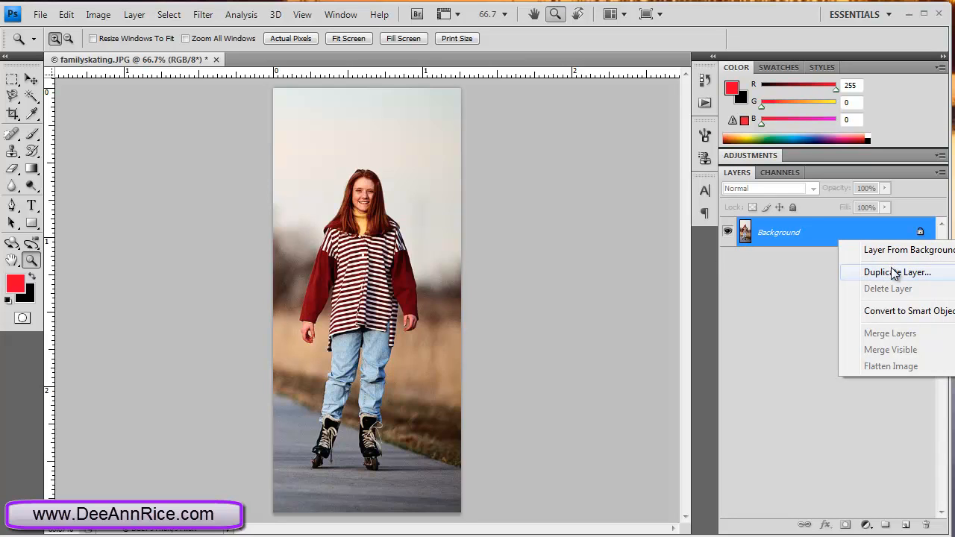
# Step: Duplicate the Background layer as "Layer 1" and hide the original Background layer
pyautogui.click(894, 273)
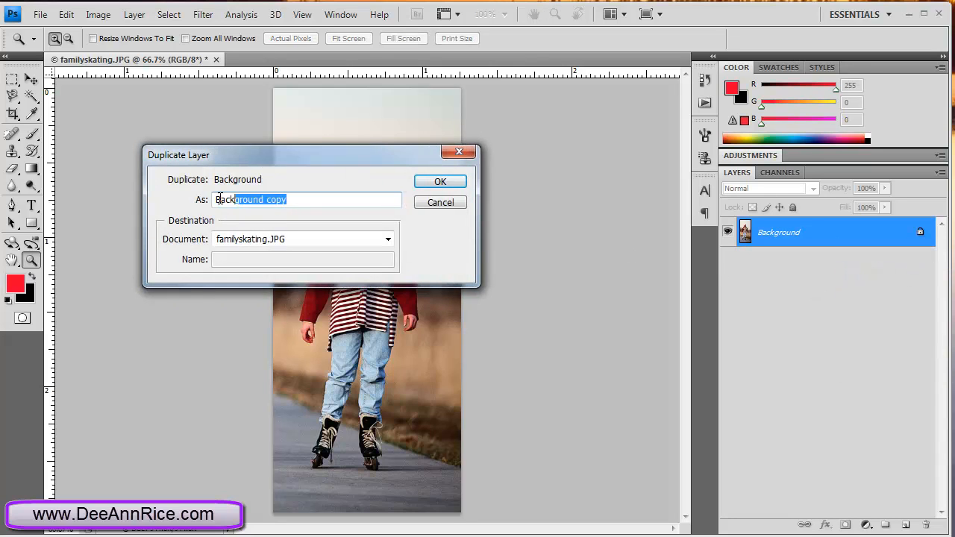
pyautogui.write('Layer 1')
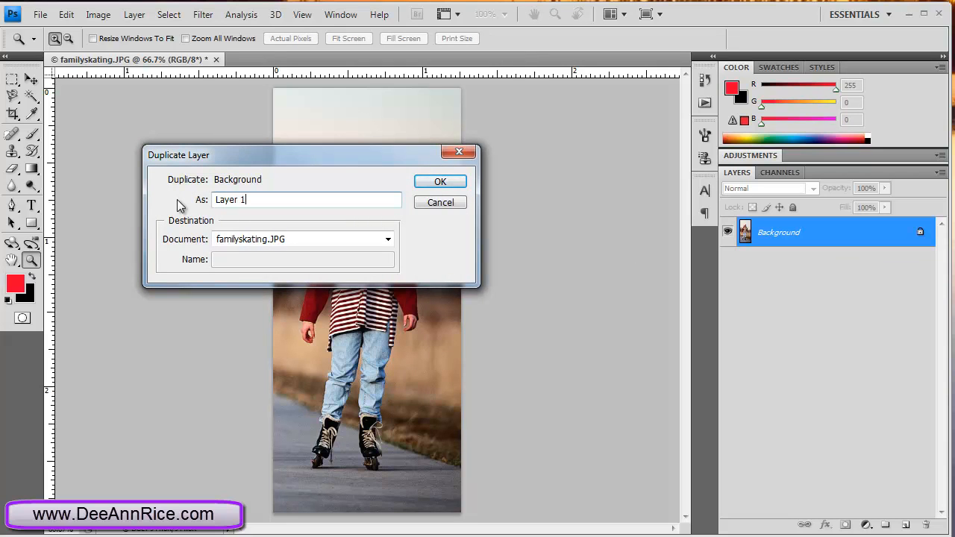
pyautogui.press('Return')
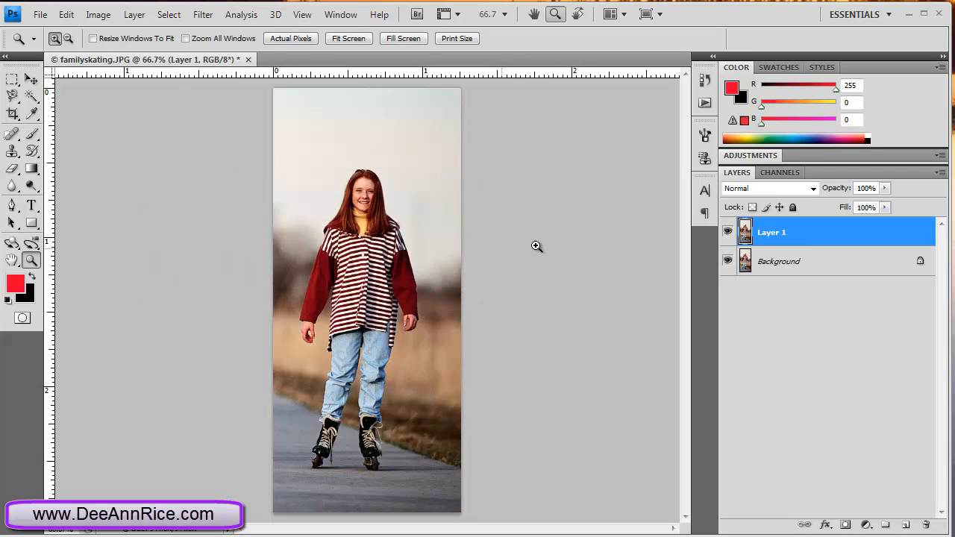
pyautogui.click(728, 262)
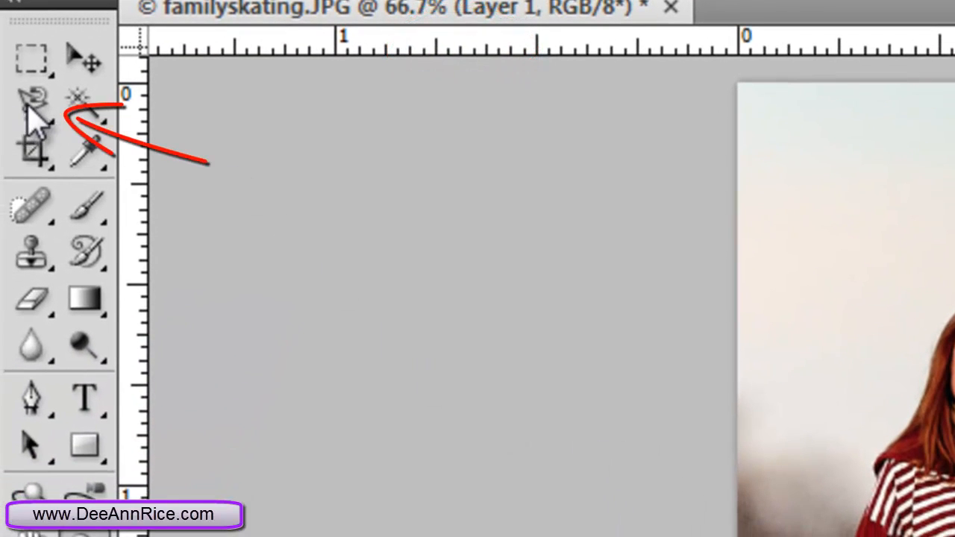
# Step: Select the whole sky area around the skater's head with the Magic Wand, using tolerance 30 and contiguous sampling
pyautogui.moveTo(34, 118)
pyautogui.mouseDown()
pyautogui.moveTo(157, 164)
pyautogui.moveTo(162, 120)
pyautogui.mouseUp()
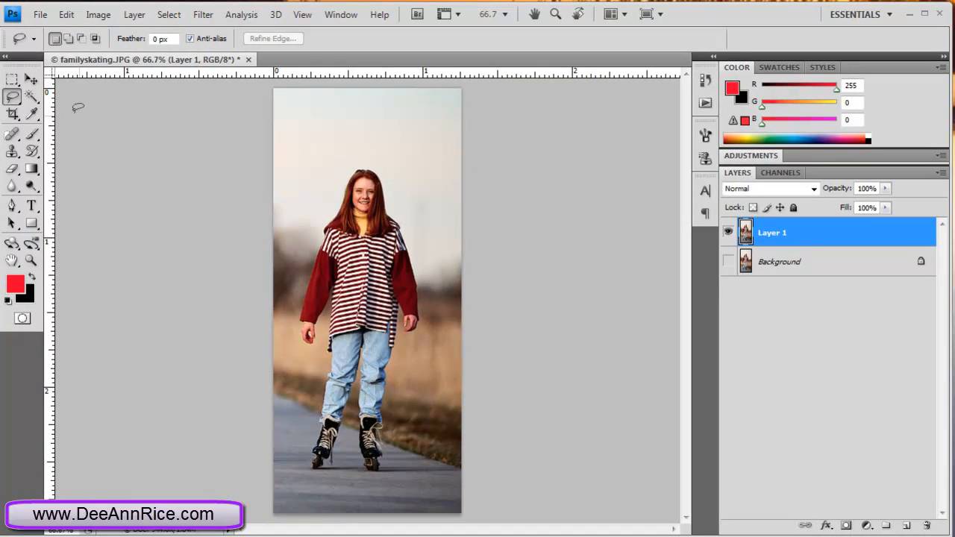
pyautogui.click(35, 95)
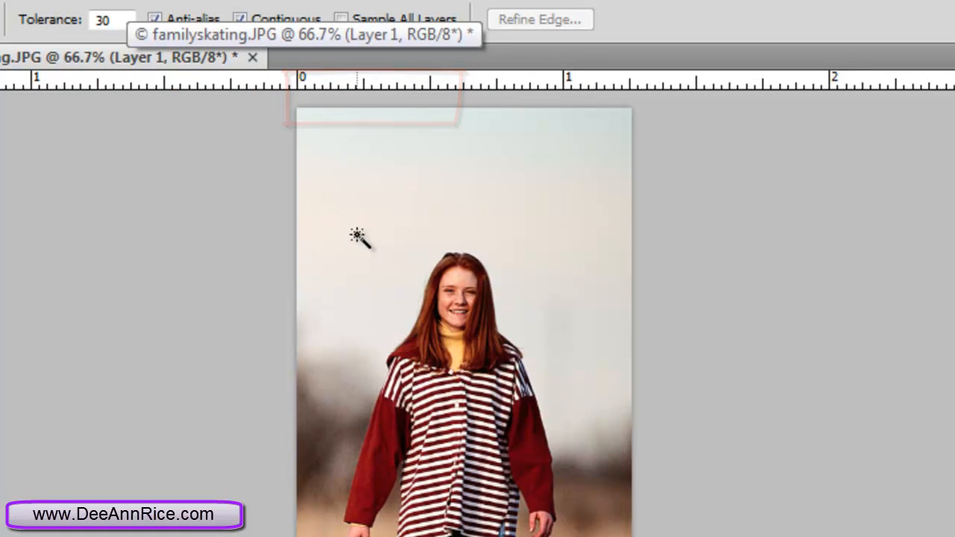
pyautogui.click(357, 236)
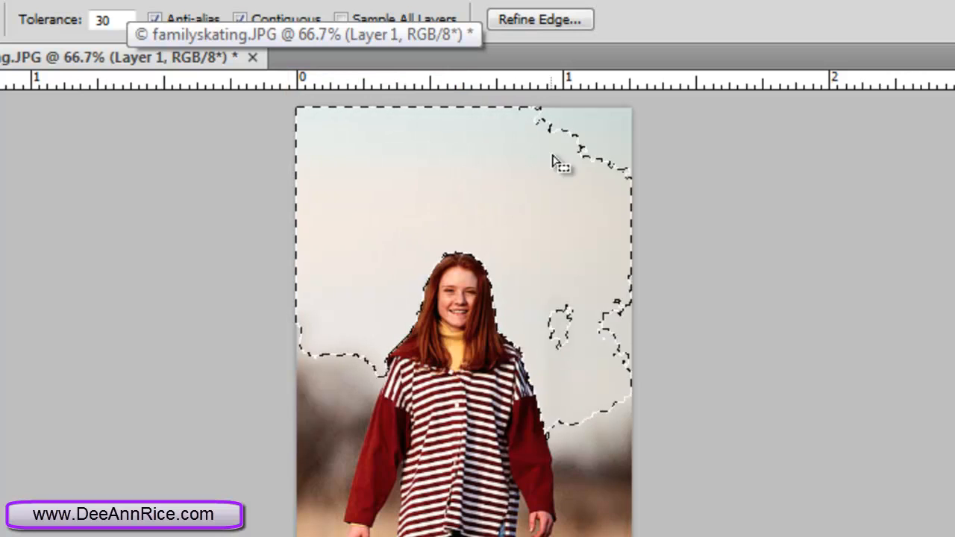
pyautogui.keyDown('shift'); pyautogui.click(610, 147); pyautogui.keyUp('shift')
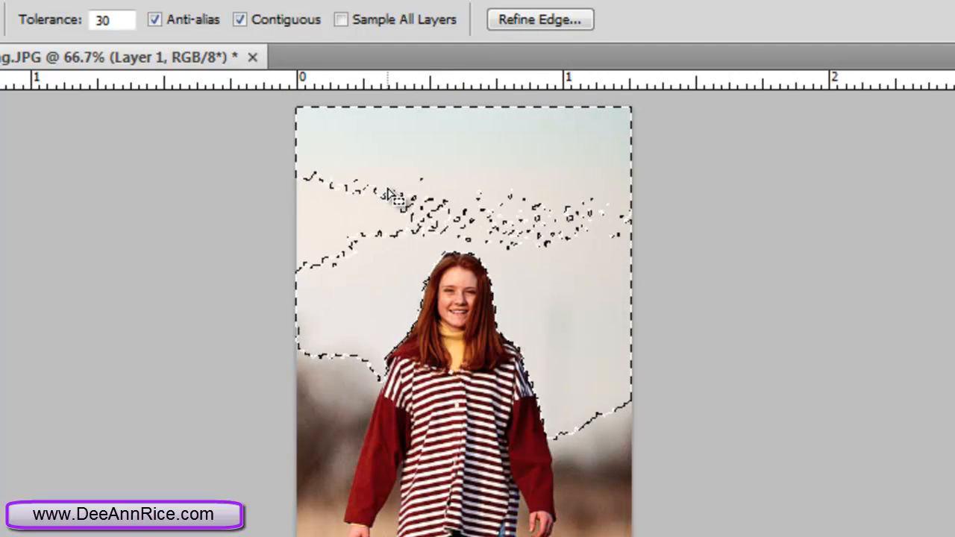
pyautogui.keyDown('shift'); pyautogui.click(395, 217); pyautogui.keyUp('shift')
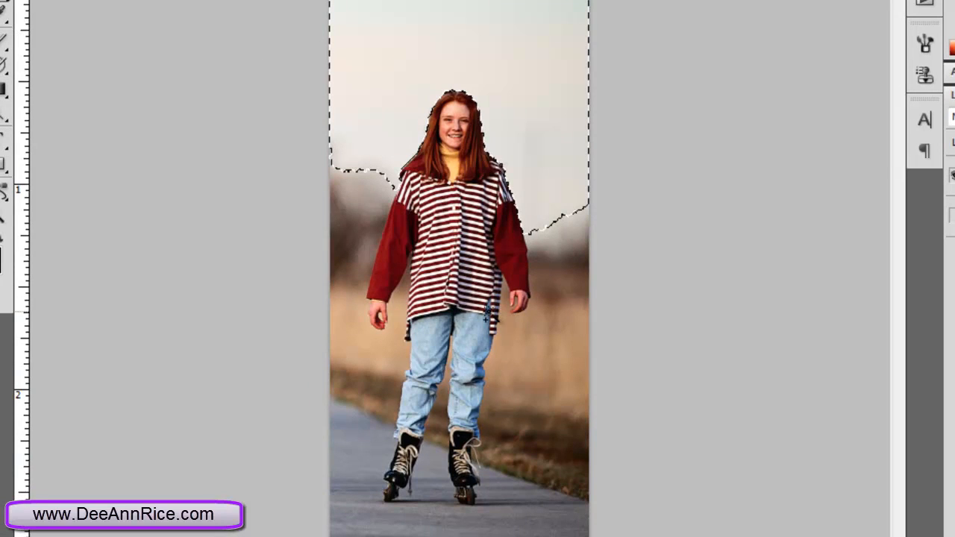
# Step: Add the trees and field on the image's right side to the selection, and undo the last stray Magic Wand addition
pyautogui.keyDown('shift'); pyautogui.click(552, 243); pyautogui.keyUp('shift')
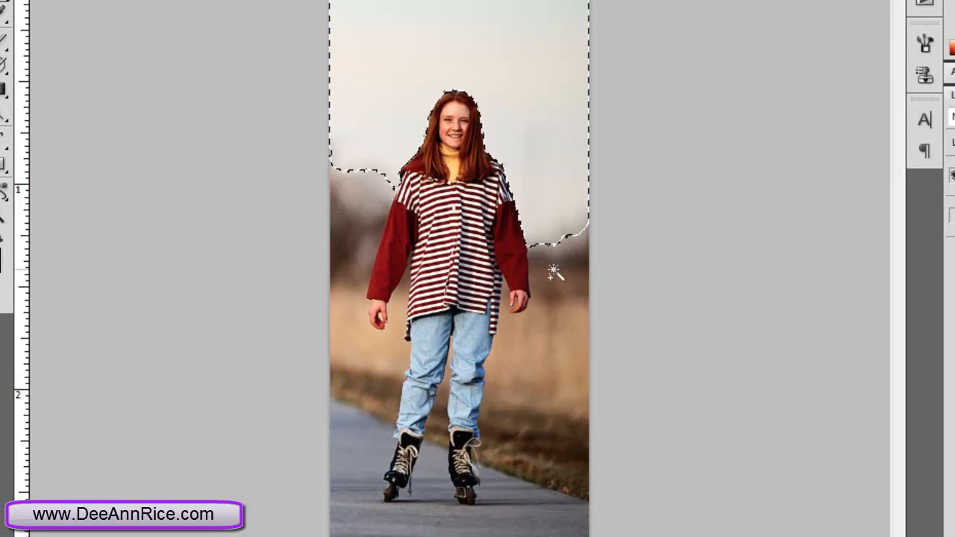
pyautogui.keyDown('shift'); pyautogui.click(559, 328); pyautogui.keyUp('shift')
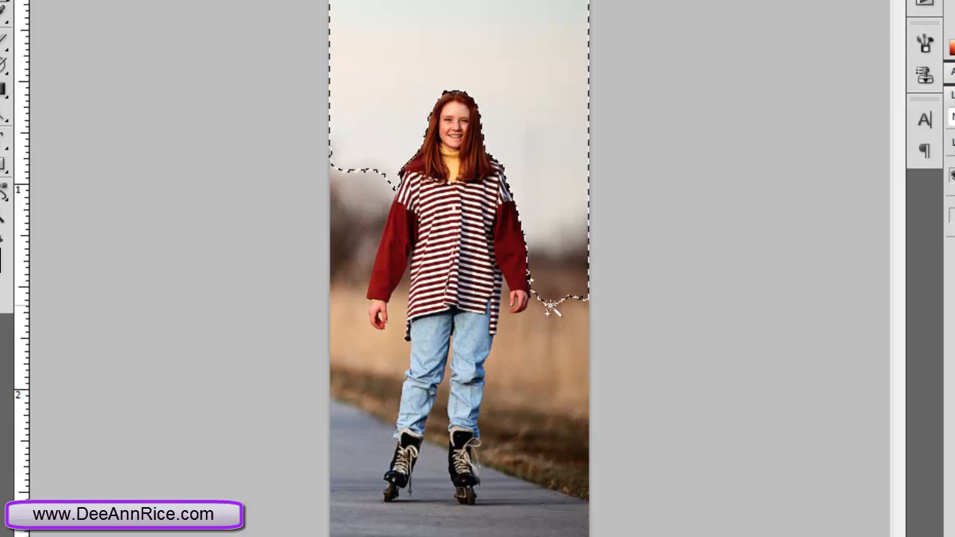
pyautogui.keyDown('shift'); pyautogui.click(538, 390); pyautogui.keyUp('shift')
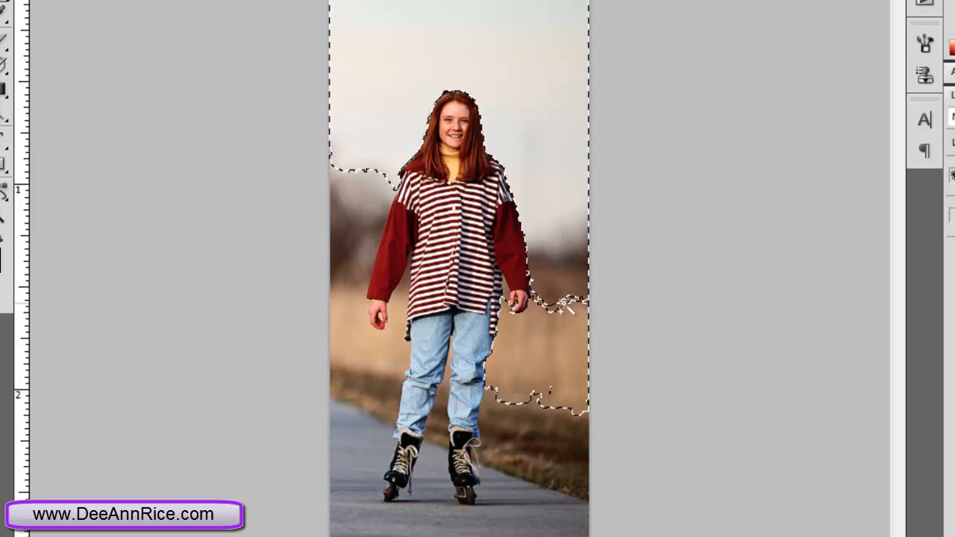
pyautogui.keyDown('shift'); pyautogui.click(523, 358); pyautogui.keyUp('shift')
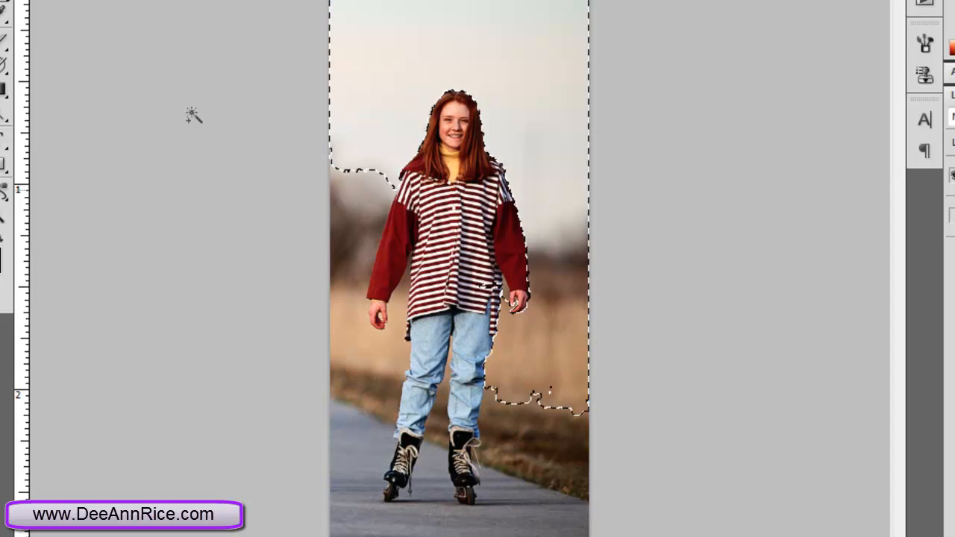
pyautogui.click(79, 7)
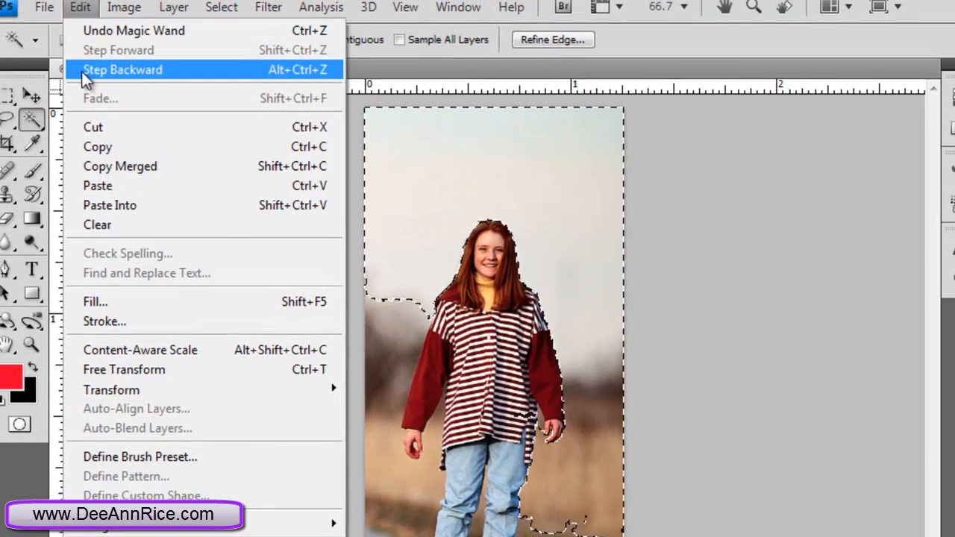
pyautogui.click(83, 70)
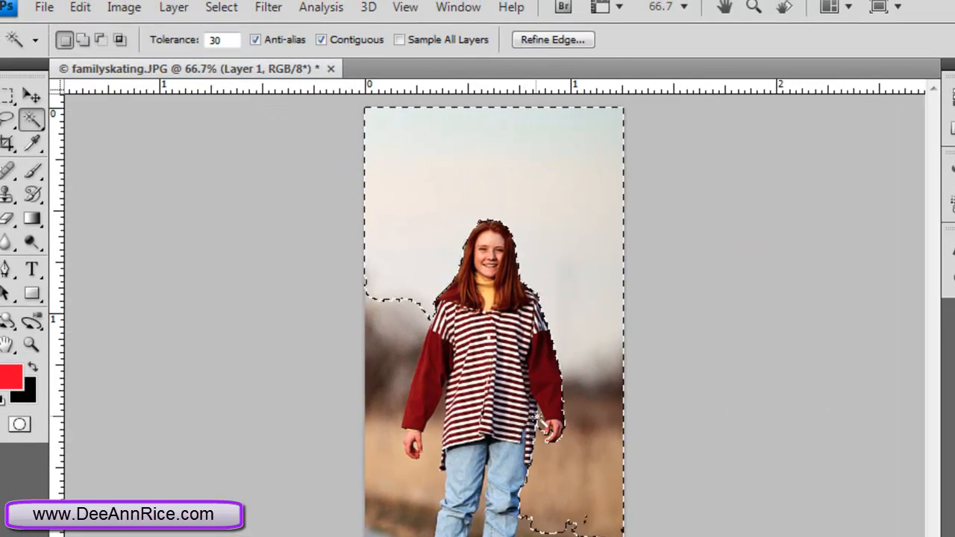
# Step: Extend the Magic Wand selection over the grass verge, the path and the remaining background on the image's left side
pyautogui.press('shift')
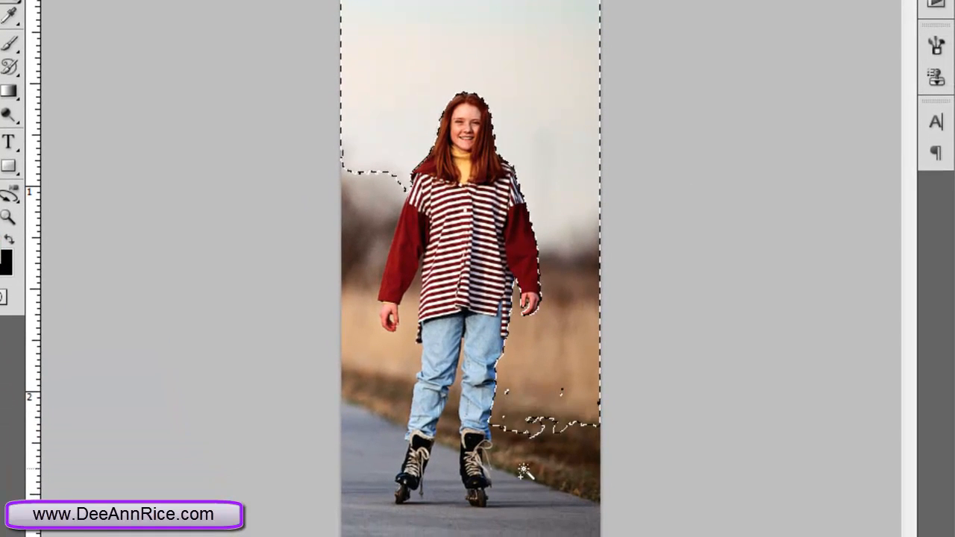
pyautogui.click(531, 490)
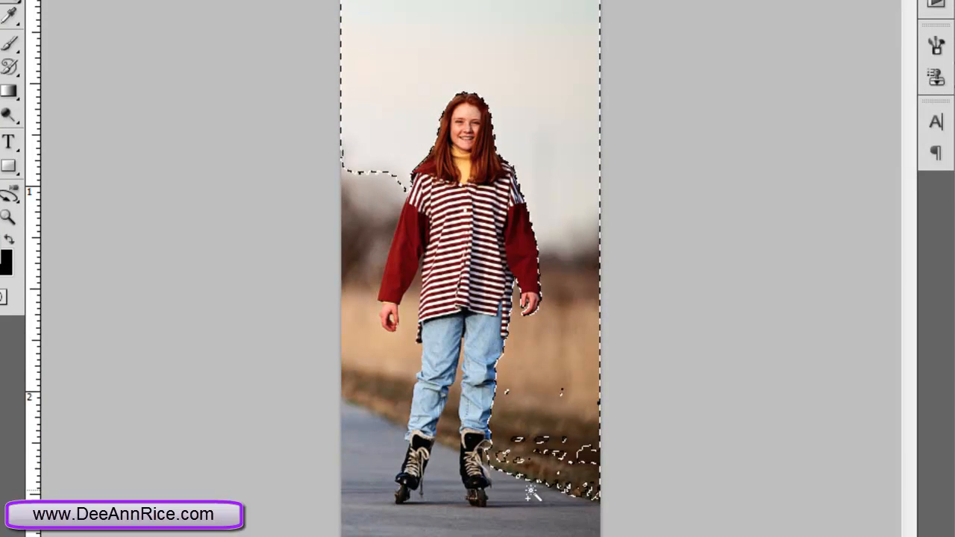
pyautogui.click(532, 472)
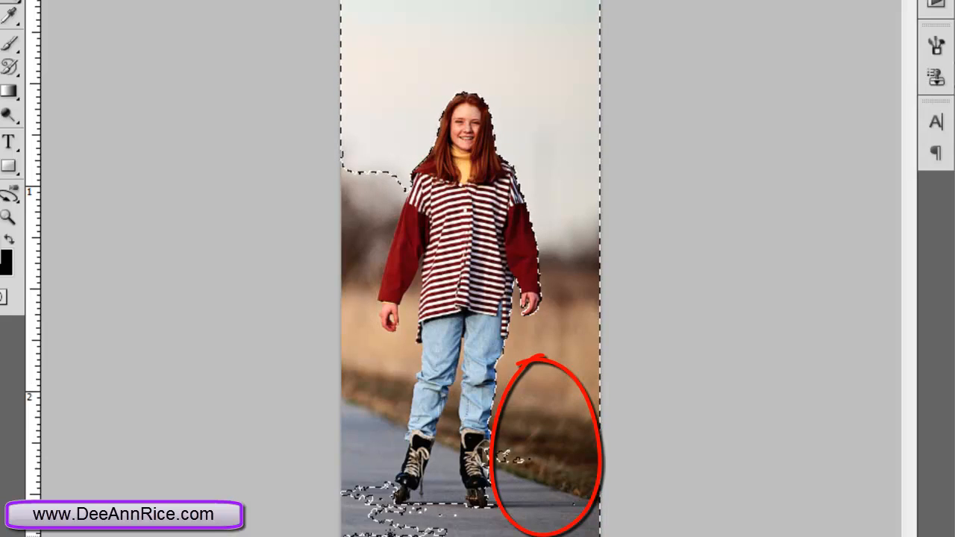
pyautogui.keyDown('shift'); pyautogui.click(377, 469); pyautogui.keyUp('shift')
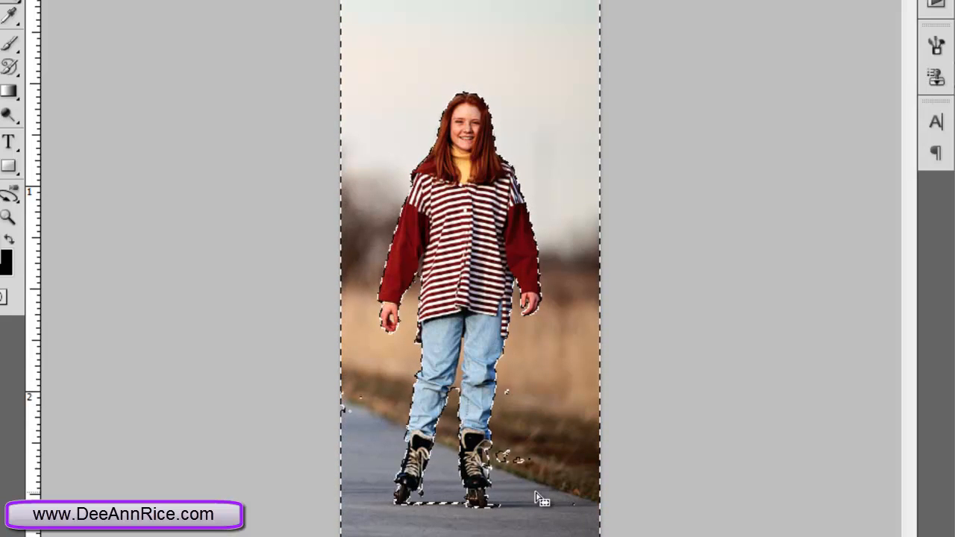
# Step: Delete the selected background from Layer 1 and deselect
pyautogui.press('Delete')
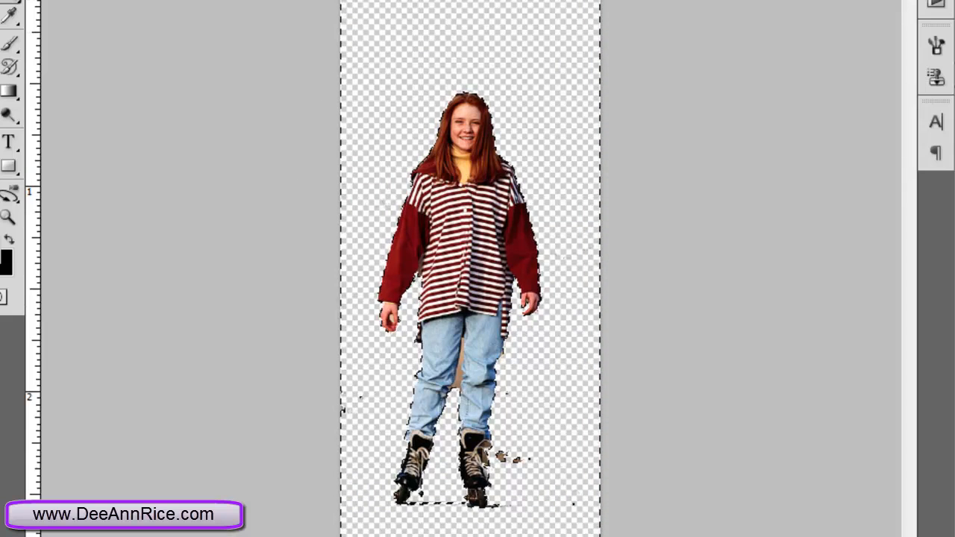
pyautogui.click(195, 0)
pyautogui.click(246, 1)
pyautogui.hotkey('ctrl', 'd')
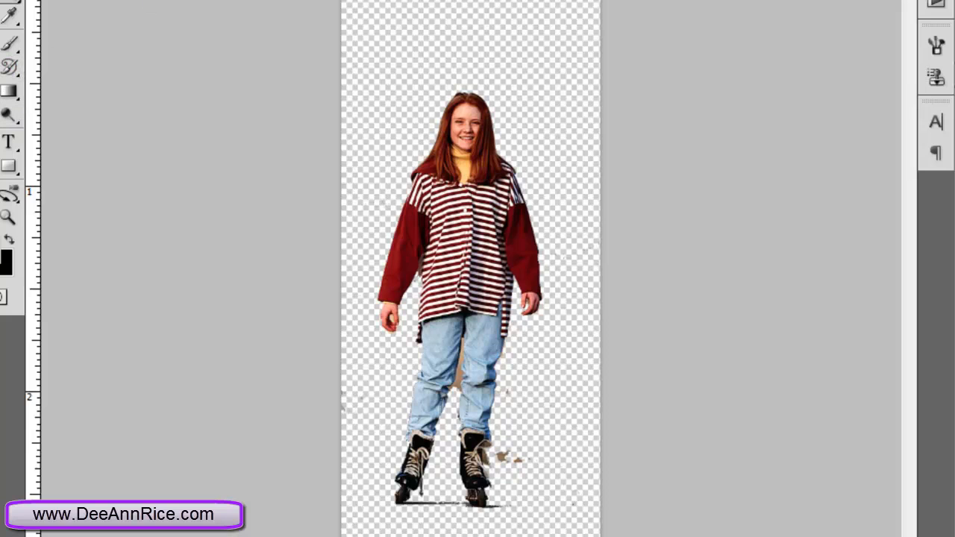
# Step: Remove the leftover background between the legs, around the right-hand skate's laces and inside both hands with the Magic Wand
pyautogui.click(9, 216)
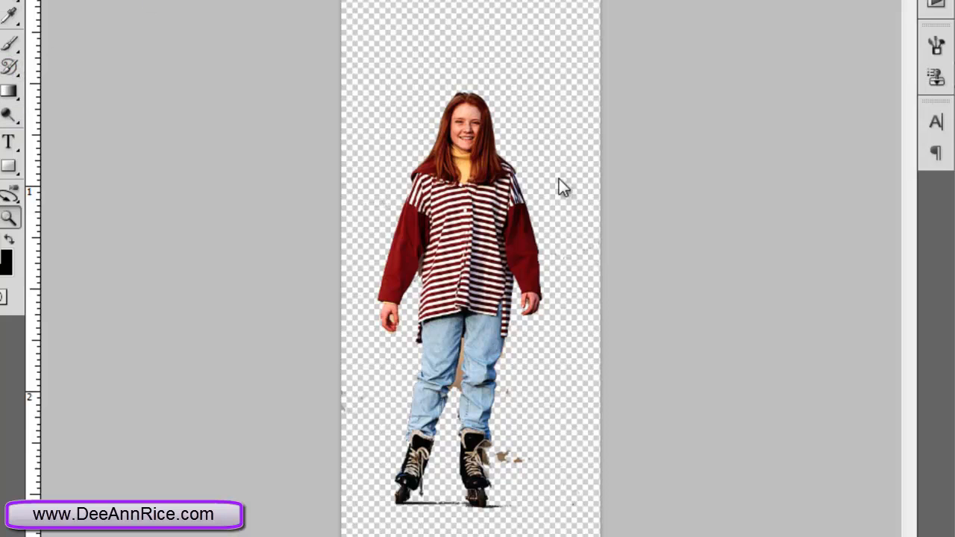
pyautogui.click(502, 438)
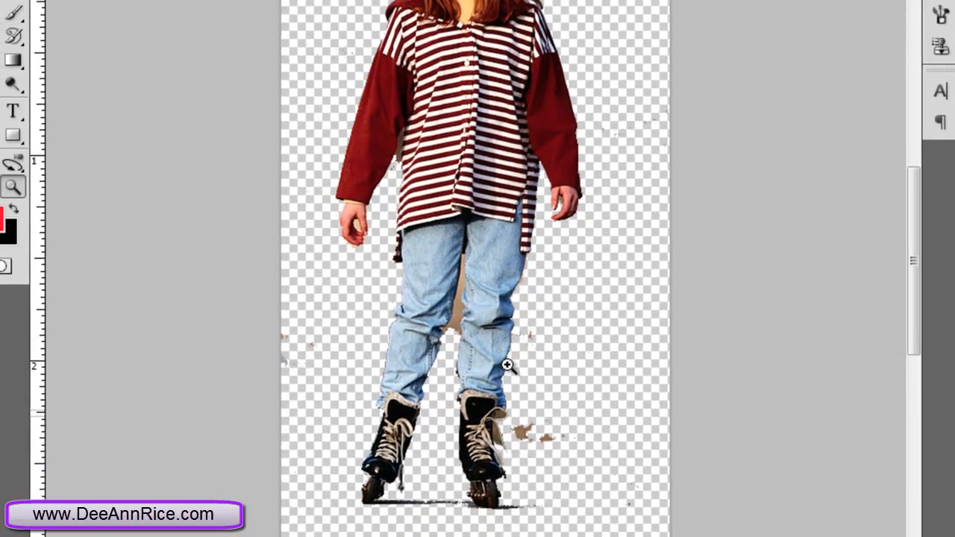
pyautogui.click(508, 366)
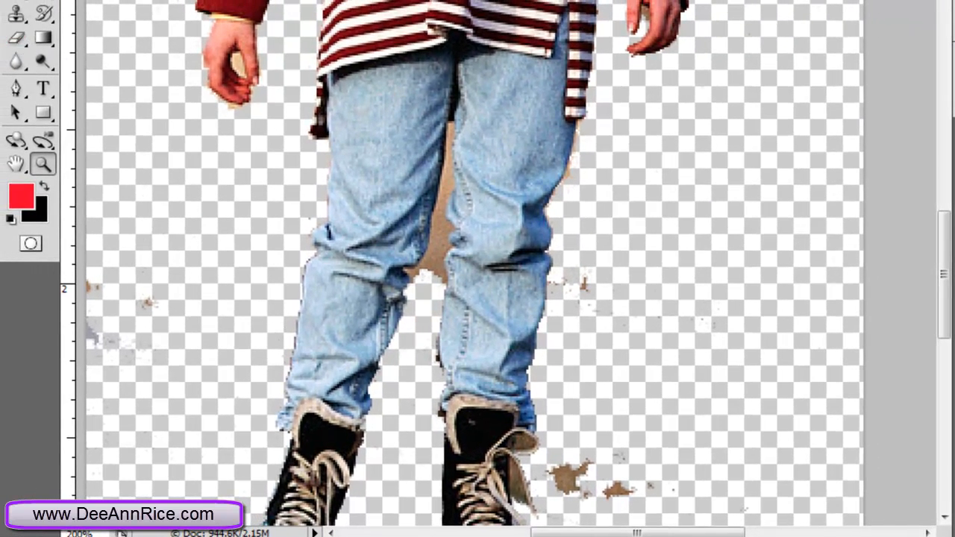
pyautogui.click(443, 258)
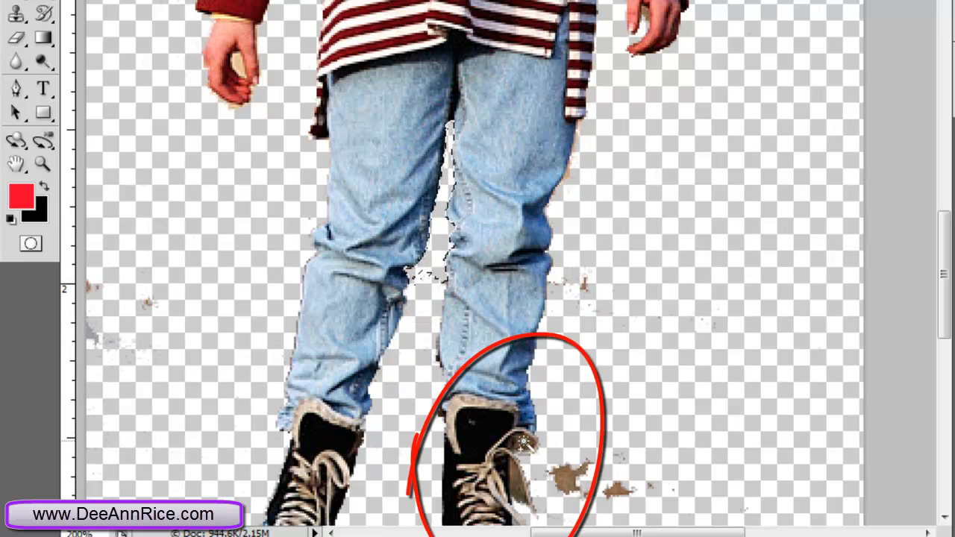
pyautogui.keyDown('shift'); pyautogui.click(525, 442); pyautogui.keyUp('shift')
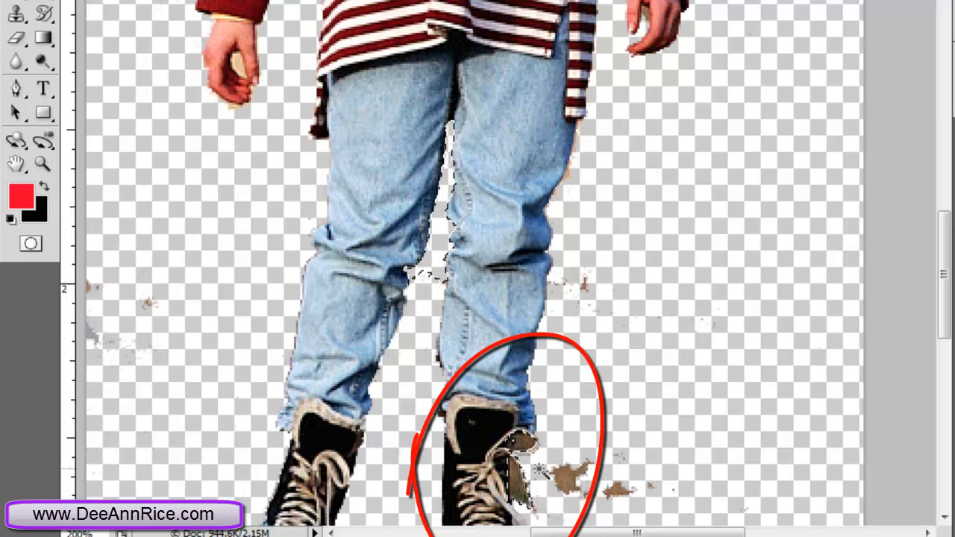
pyautogui.press('Delete')
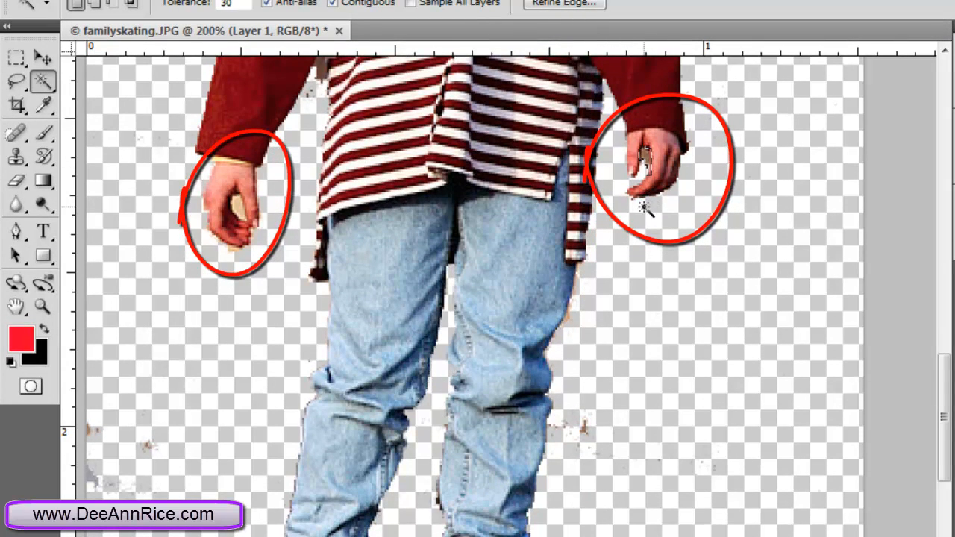
pyautogui.keyDown('shift'); pyautogui.click(240, 205); pyautogui.keyUp('shift')
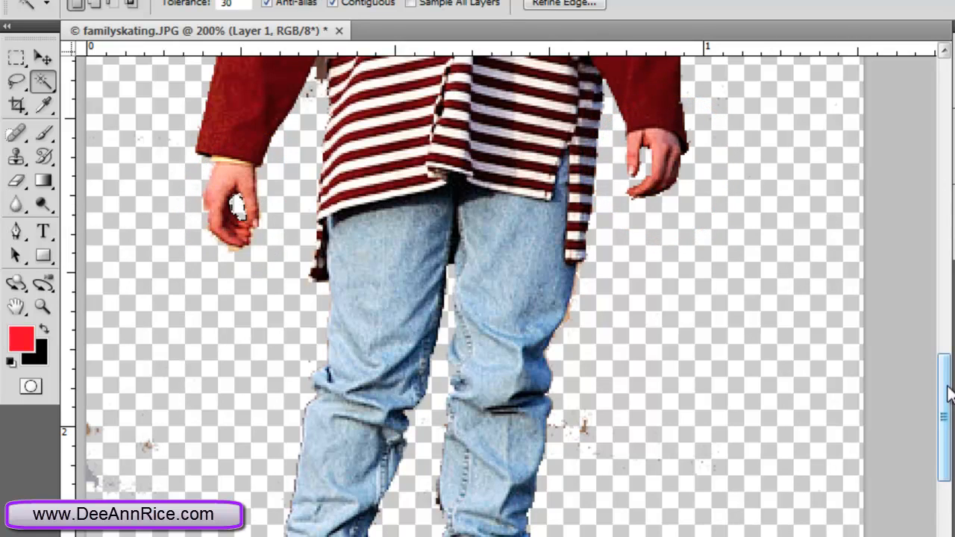
# Step: Erase the brown patches and specks beside the right-hand skate on Layer 1 with a hard 19 px Eraser brush
pyautogui.moveTo(947, 390); pyautogui.dragTo(949, 443)
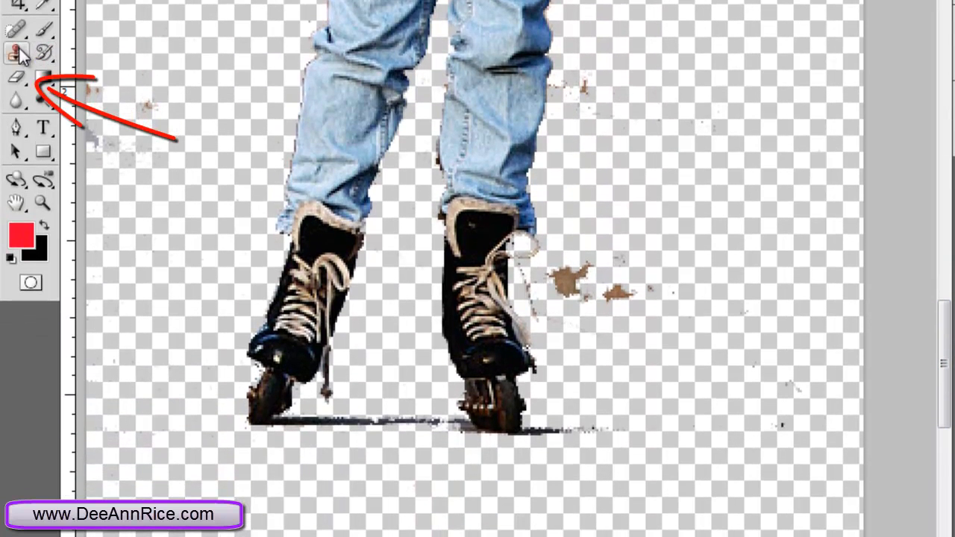
pyautogui.click(17, 92)
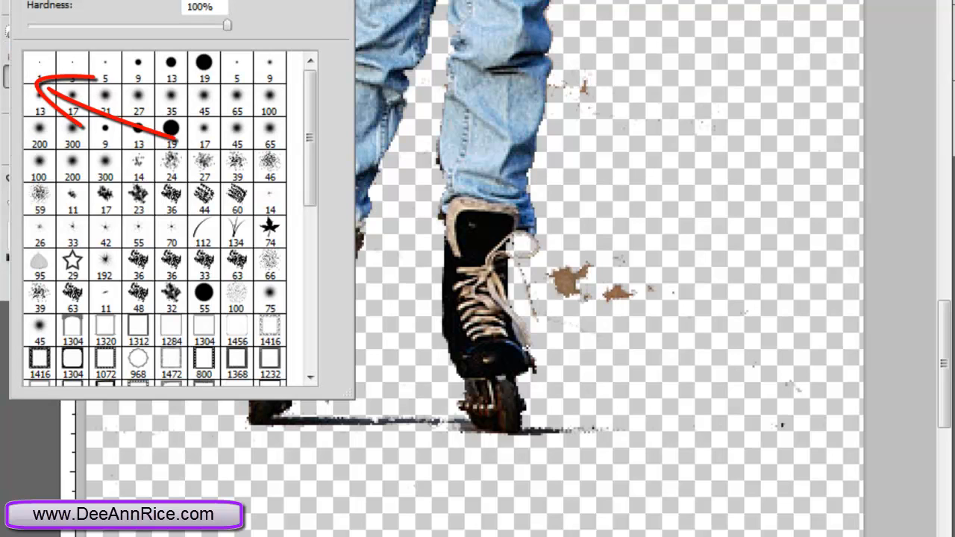
pyautogui.click(203, 77)
pyautogui.press('Return')
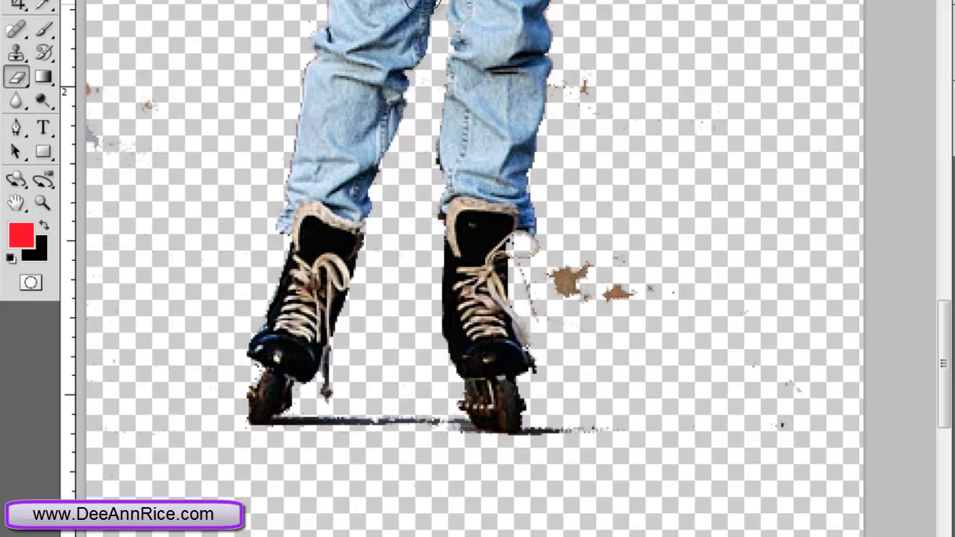
pyautogui.hotkey('alt', 's')
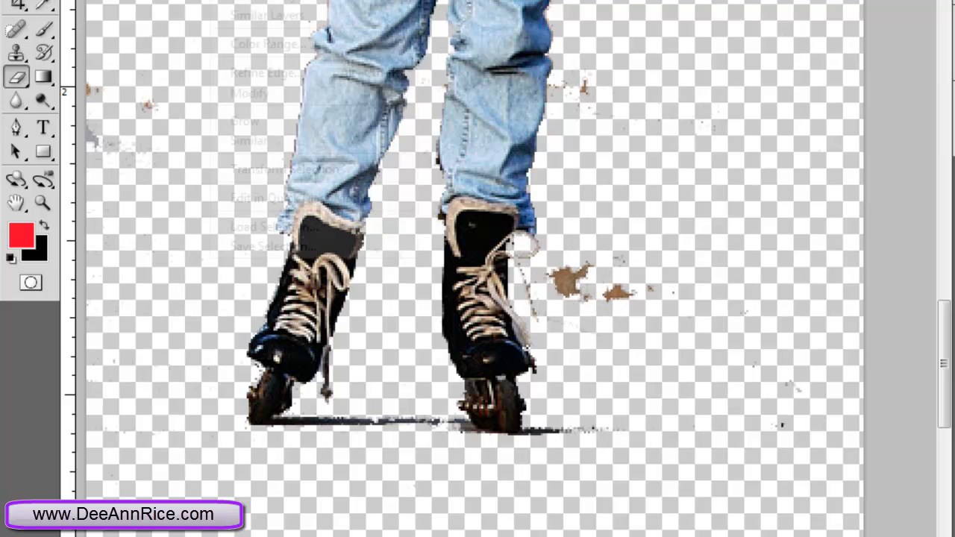
pyautogui.press('Escape')
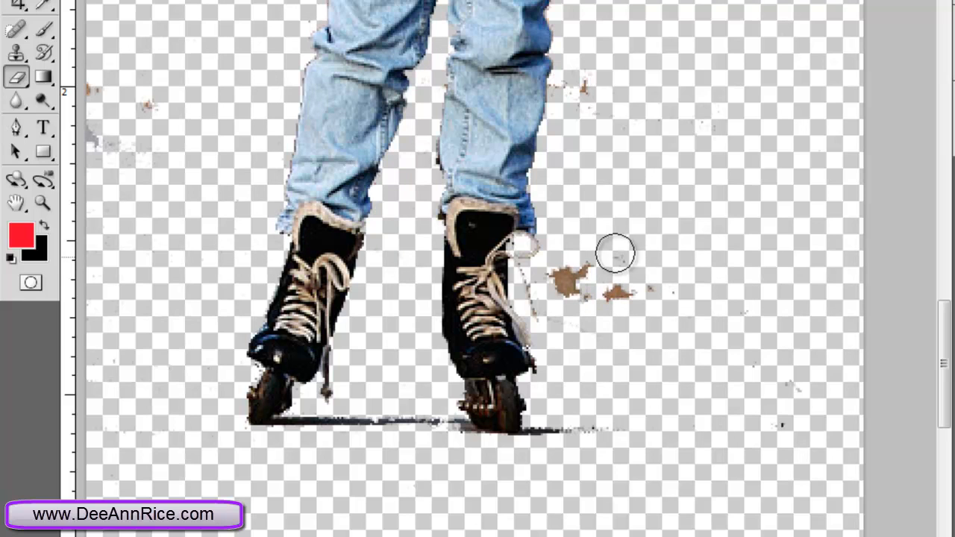
pyautogui.moveTo(623, 278); pyautogui.dragTo(620, 320)
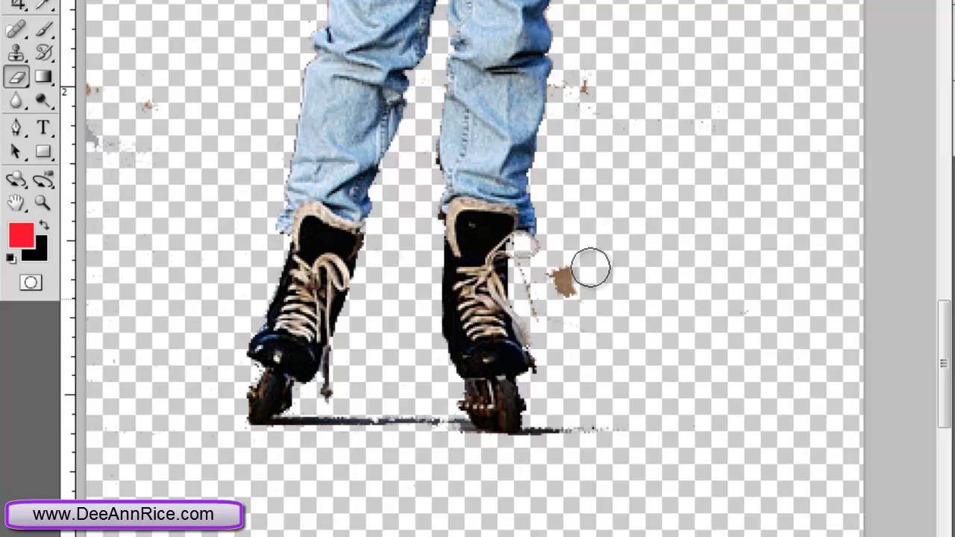
pyautogui.moveTo(590, 266); pyautogui.dragTo(559, 300)
# Step: Erase the shadow line under both skates and the leftover specks on both sides of the lower legs
pyautogui.moveTo(602, 396)
pyautogui.mouseDown()
pyautogui.moveTo(587, 439)
pyautogui.moveTo(556, 429)
pyautogui.mouseUp()
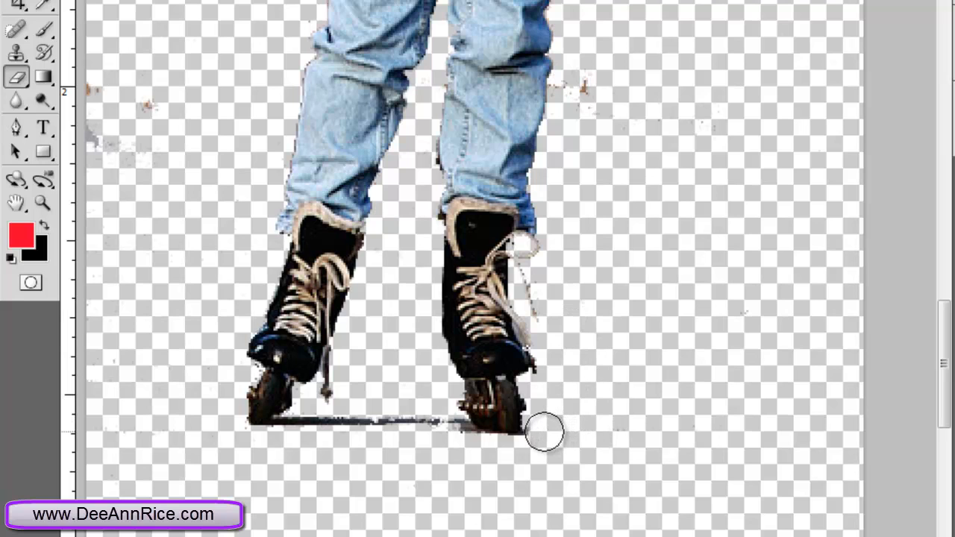
pyautogui.moveTo(622, 100)
pyautogui.mouseDown()
pyautogui.moveTo(575, 106)
pyautogui.moveTo(571, 72)
pyautogui.moveTo(570, 128)
pyautogui.moveTo(722, 101)
pyautogui.moveTo(689, 158)
pyautogui.mouseUp()
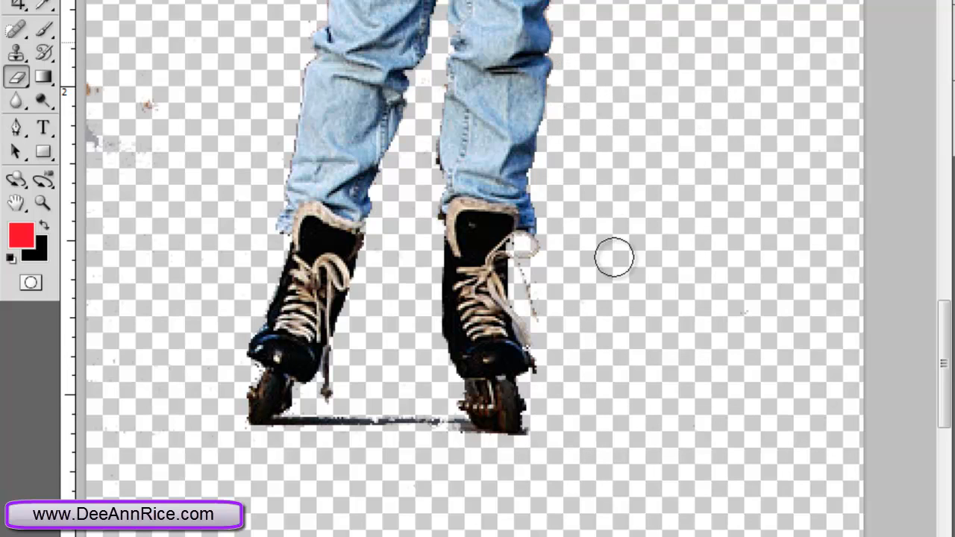
pyautogui.moveTo(521, 455)
pyautogui.mouseDown()
pyautogui.moveTo(404, 422)
pyautogui.moveTo(298, 421)
pyautogui.moveTo(247, 448)
pyautogui.mouseUp()
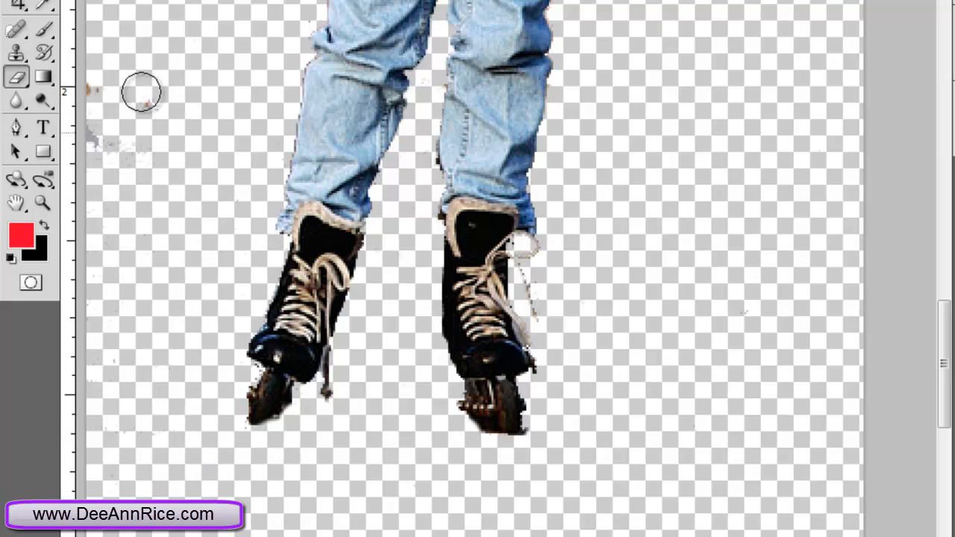
pyautogui.moveTo(141, 92)
pyautogui.mouseDown()
pyautogui.moveTo(88, 183)
pyautogui.moveTo(94, 55)
pyautogui.moveTo(96, 256)
pyautogui.mouseUp()
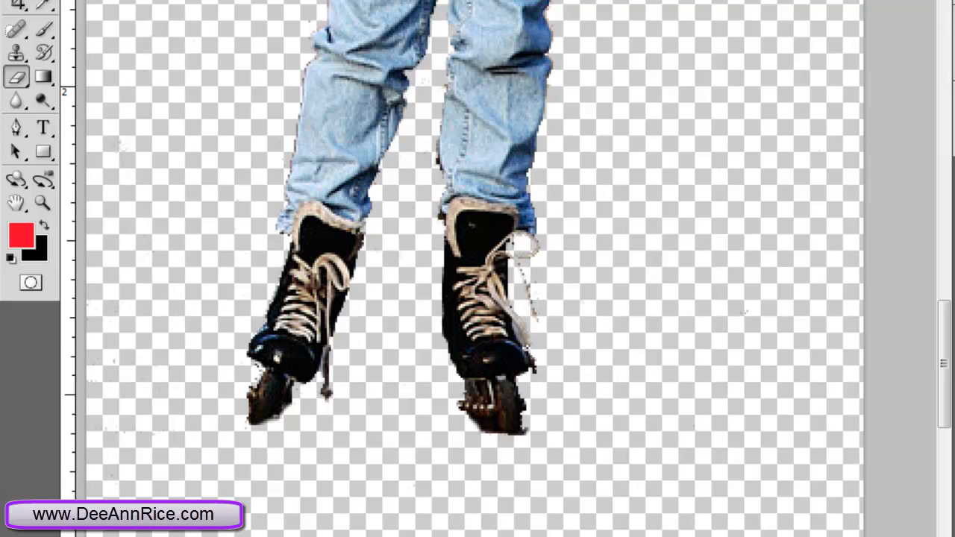
# Step: Enlarge the Eraser brush to 76 px to clean up the empty area around the whole skater
pyautogui.press('z')
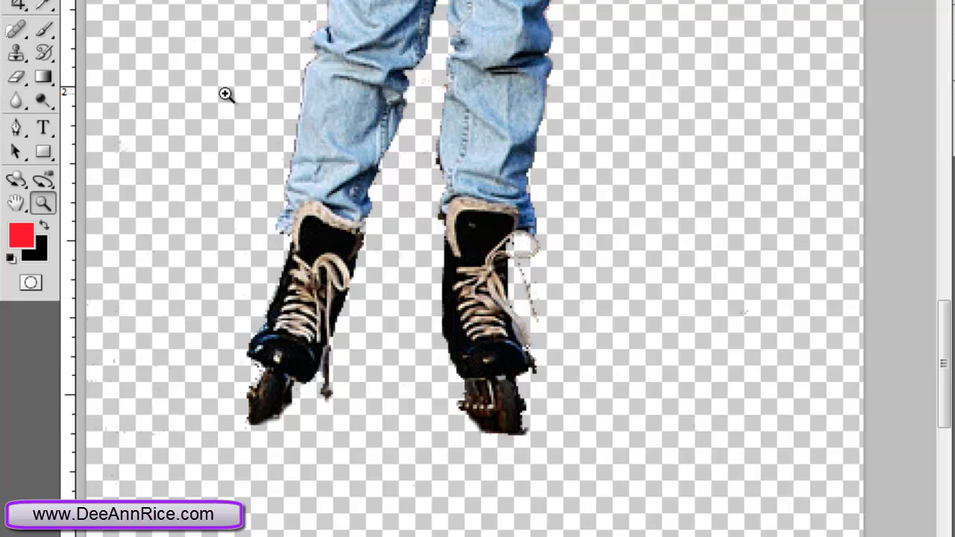
pyautogui.press('x')
pyautogui.keyDown('alt'); pyautogui.click(348, 139); pyautogui.keyUp('alt')
pyautogui.keyDown('alt'); pyautogui.click(347, 139); pyautogui.keyUp('alt')
pyautogui.keyDown('alt'); pyautogui.click(348, 139); pyautogui.keyUp('alt')
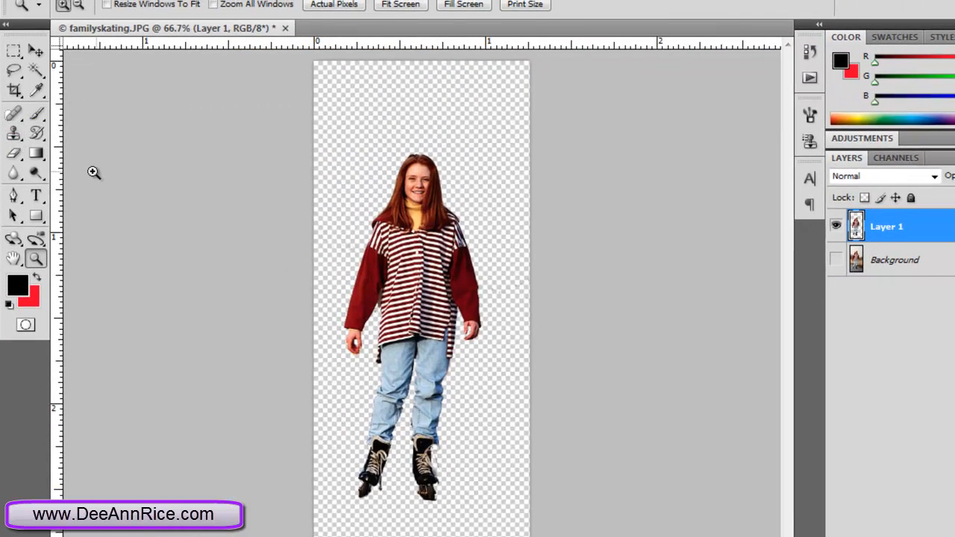
pyautogui.click(14, 153)
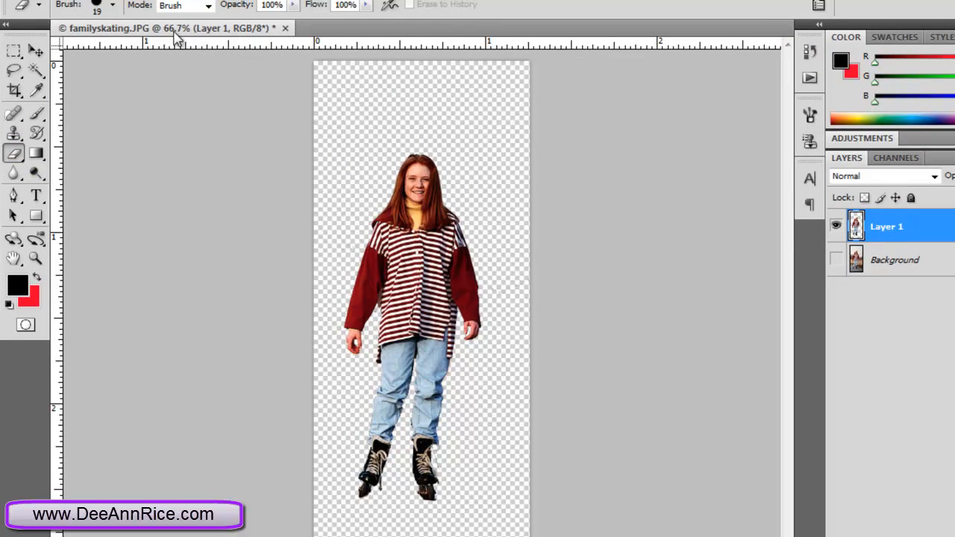
pyautogui.click(112, 6)
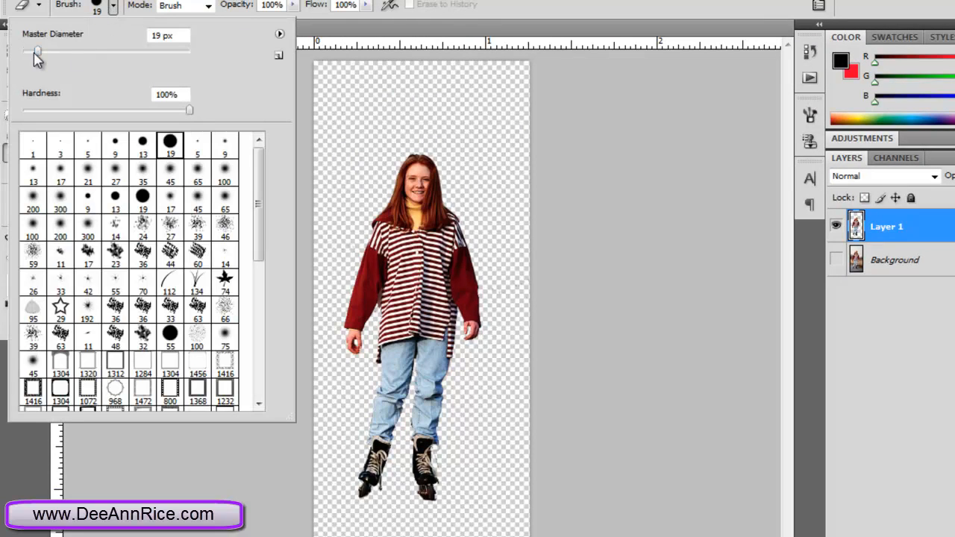
pyautogui.moveTo(46, 54); pyautogui.dragTo(68, 54)
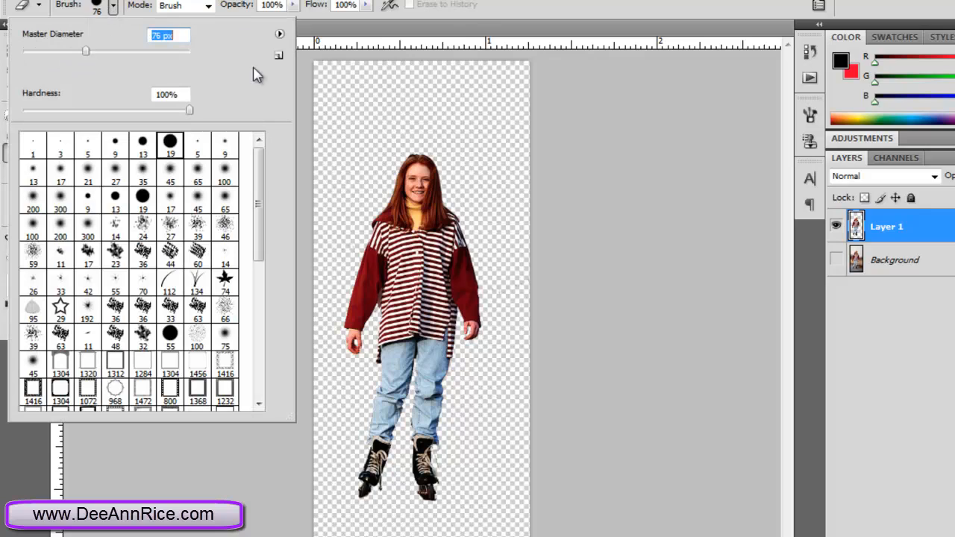
pyautogui.click(330, 80)
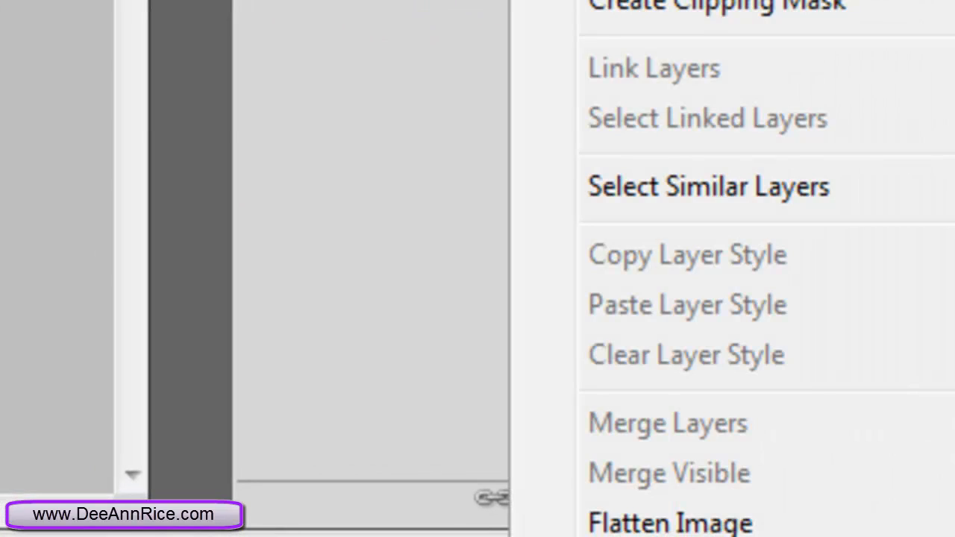
pyautogui.press('Escape')
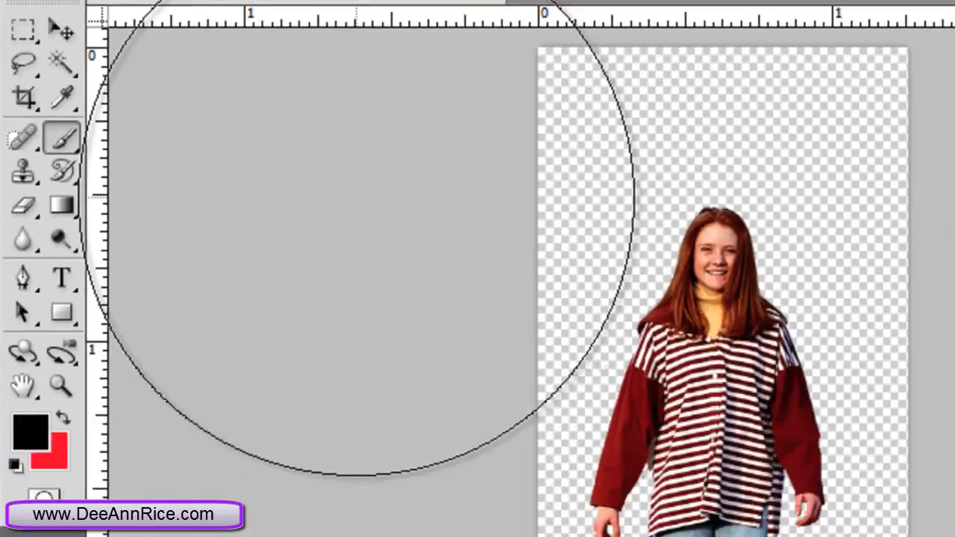
# Step: Paint the whole of the new Layer 2 black with a 569 px brush
pyautogui.moveTo(191, 118)
pyautogui.mouseDown()
pyautogui.moveTo(393, 73)
pyautogui.moveTo(595, 132)
pyautogui.moveTo(575, 64)
pyautogui.moveTo(567, 324)
pyautogui.moveTo(544, 412)
pyautogui.moveTo(352, 328)
pyautogui.mouseUp()
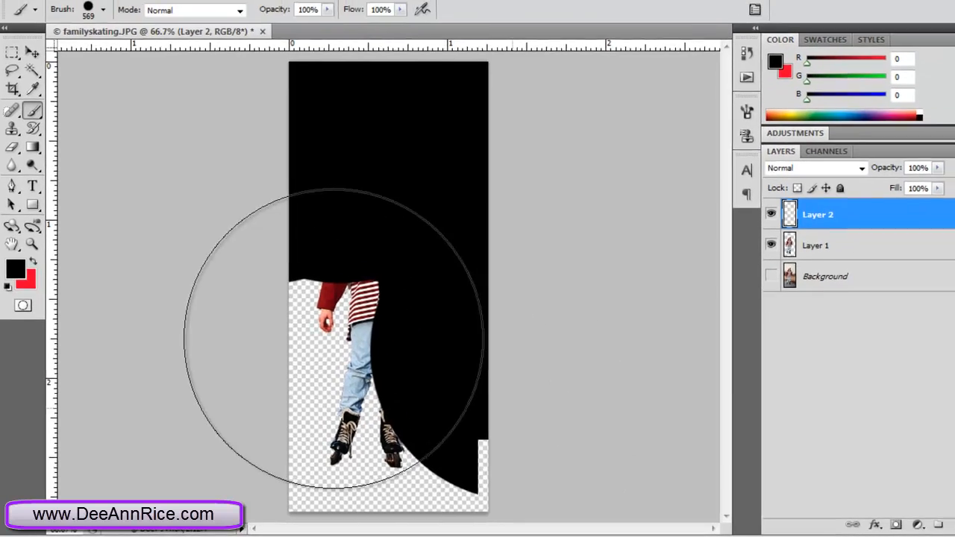
pyautogui.moveTo(183, 298); pyautogui.dragTo(195, 355)
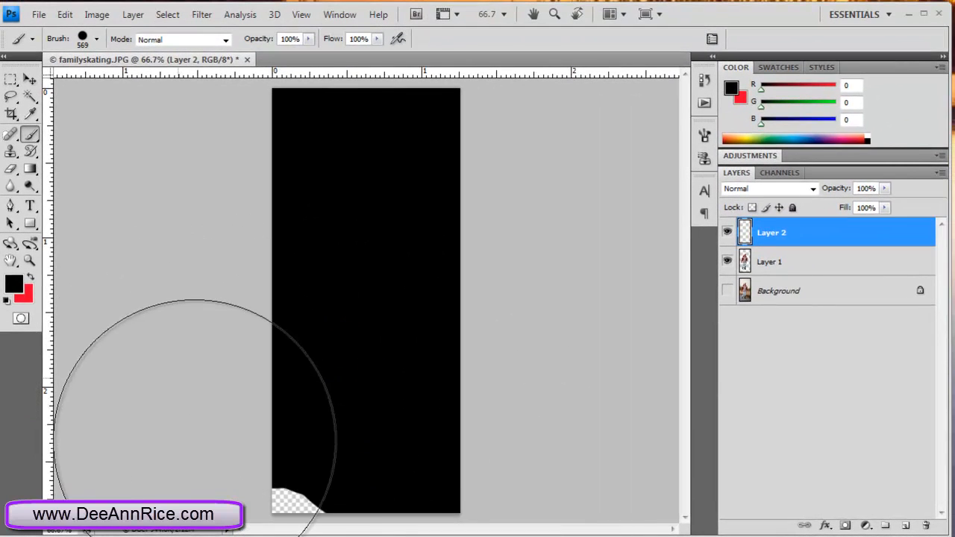
pyautogui.moveTo(262, 425); pyautogui.dragTo(365, 405)
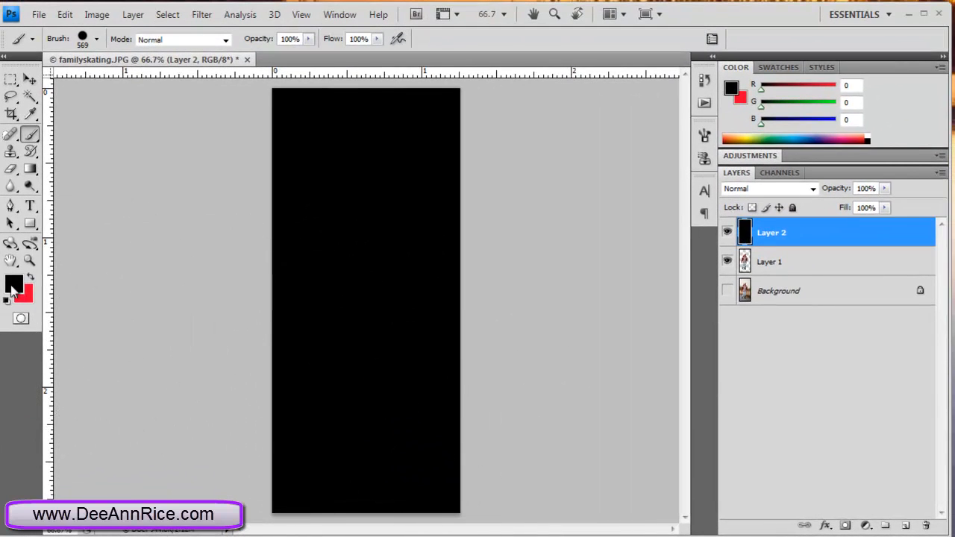
# Step: Make red (ff0000) the foreground color, paint it over all of Layer 2 and move that layer beneath Layer 1
pyautogui.click(23, 297)
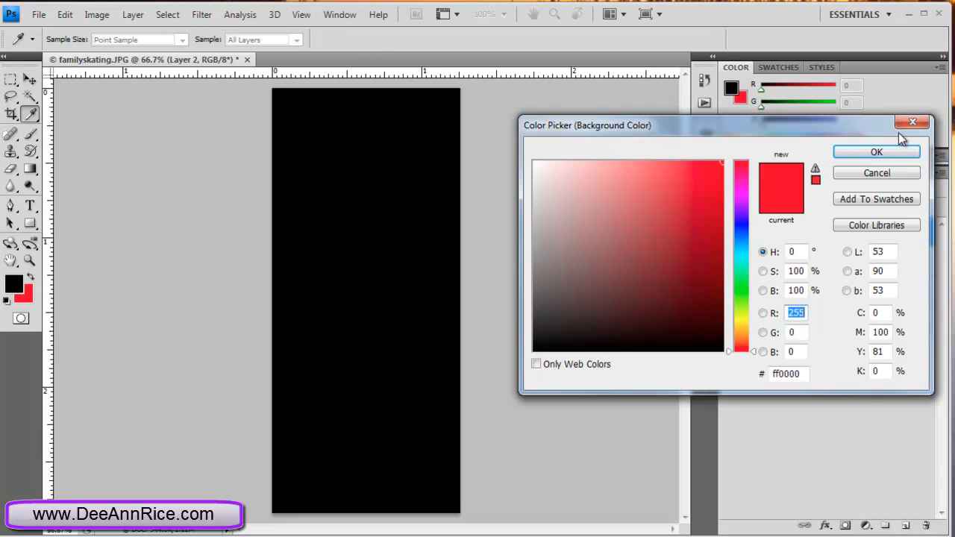
pyautogui.press('Return')
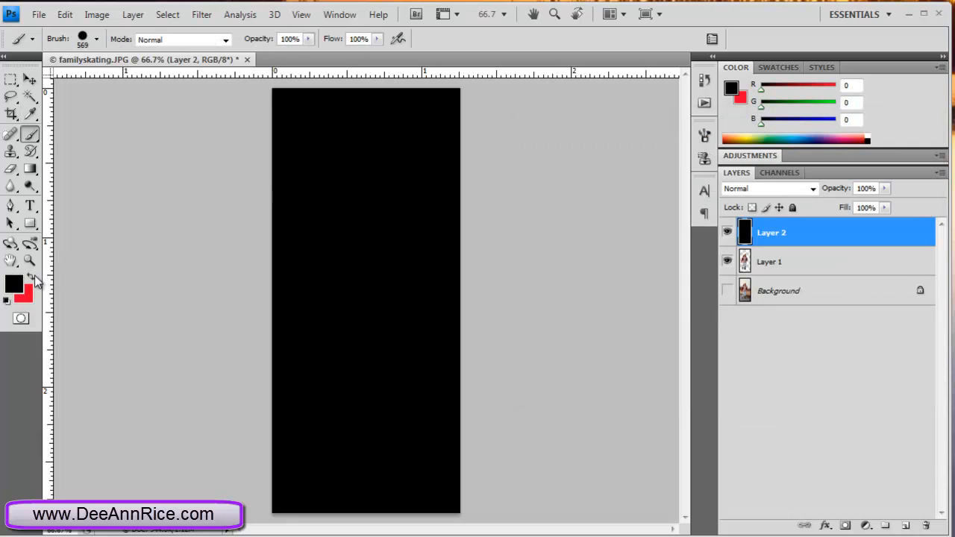
pyautogui.click(31, 278)
pyautogui.moveTo(236, 118)
pyautogui.mouseDown()
pyautogui.moveTo(243, 173)
pyautogui.moveTo(501, 192)
pyautogui.moveTo(493, 384)
pyautogui.moveTo(401, 480)
pyautogui.moveTo(223, 444)
pyautogui.moveTo(242, 320)
pyautogui.moveTo(213, 458)
pyautogui.moveTo(486, 411)
pyautogui.mouseUp()
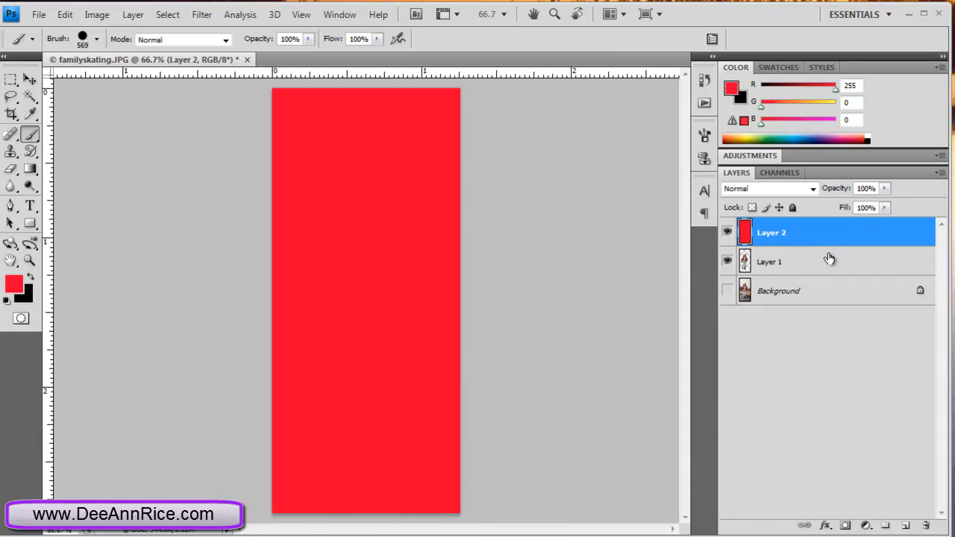
pyautogui.moveTo(826, 240); pyautogui.dragTo(823, 276)
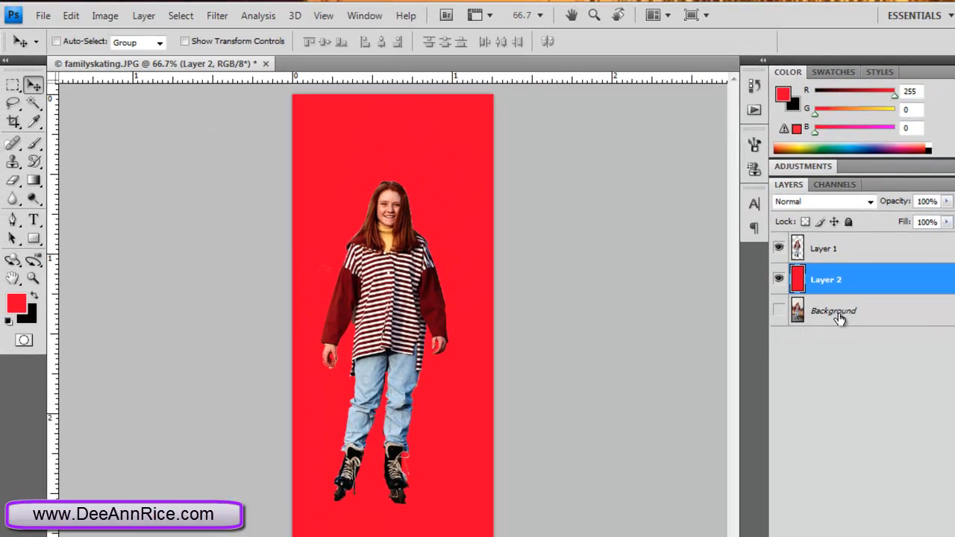
# Step: Duplicate the Background layer as Layer 3, and duplicate Layer 3 as Layer 4
pyautogui.rightClick(840, 315)
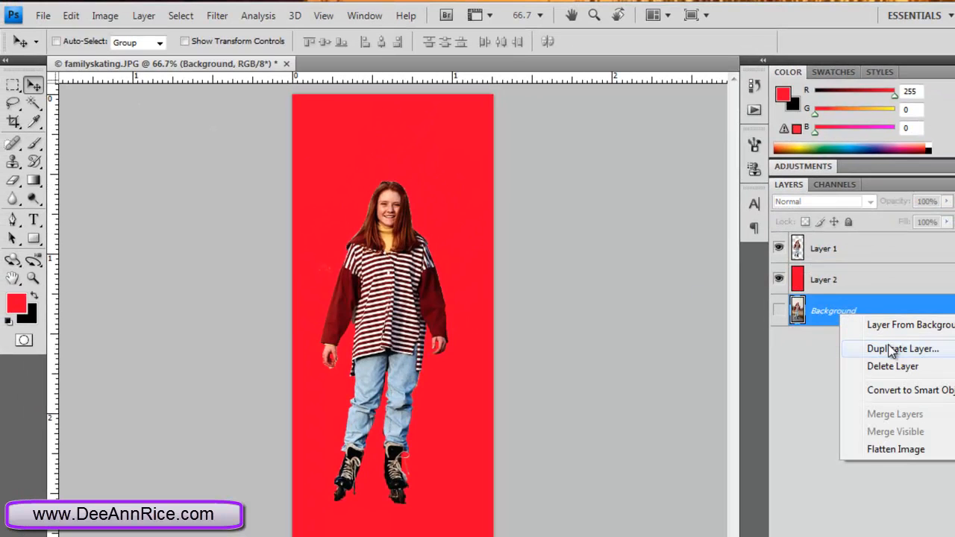
pyautogui.click(896, 351)
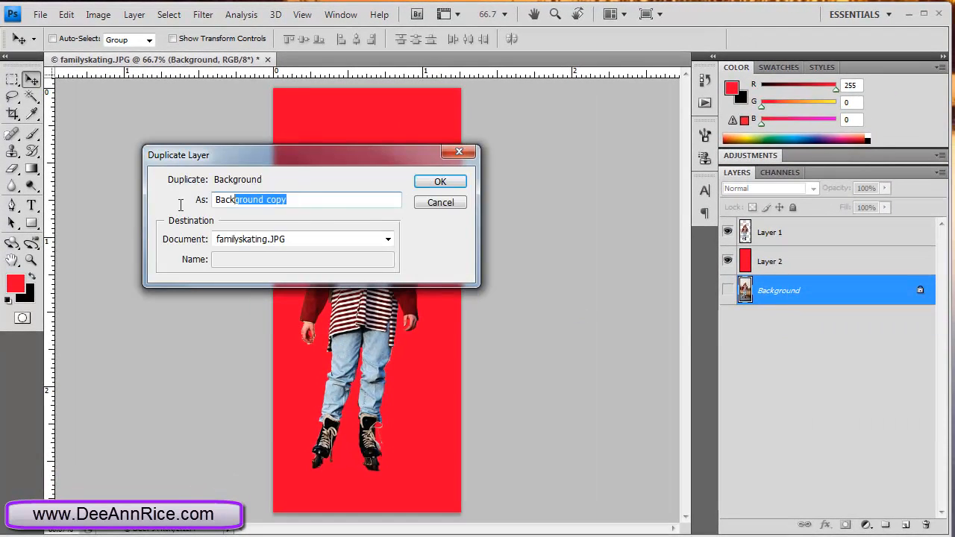
pyautogui.write('Layer 3')
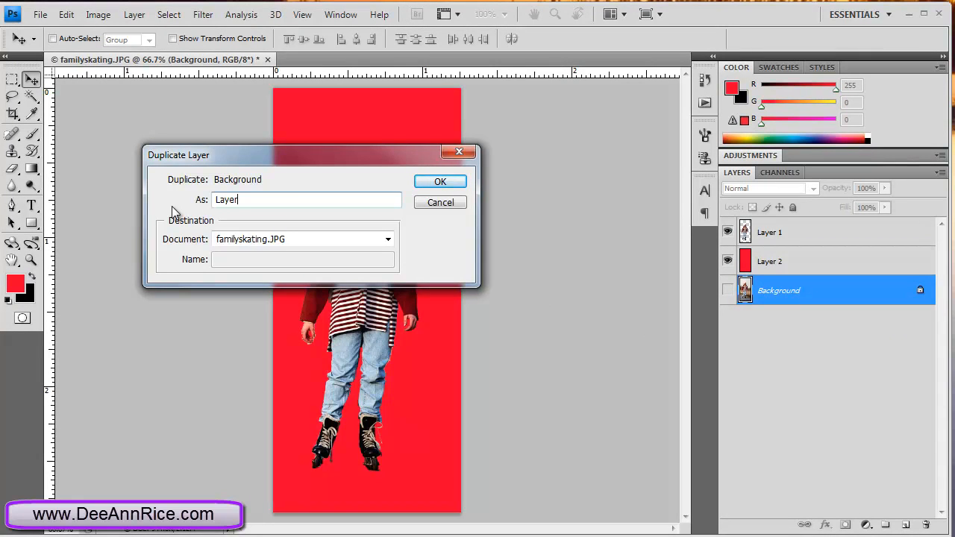
pyautogui.click(451, 182)
pyautogui.rightClick(843, 293)
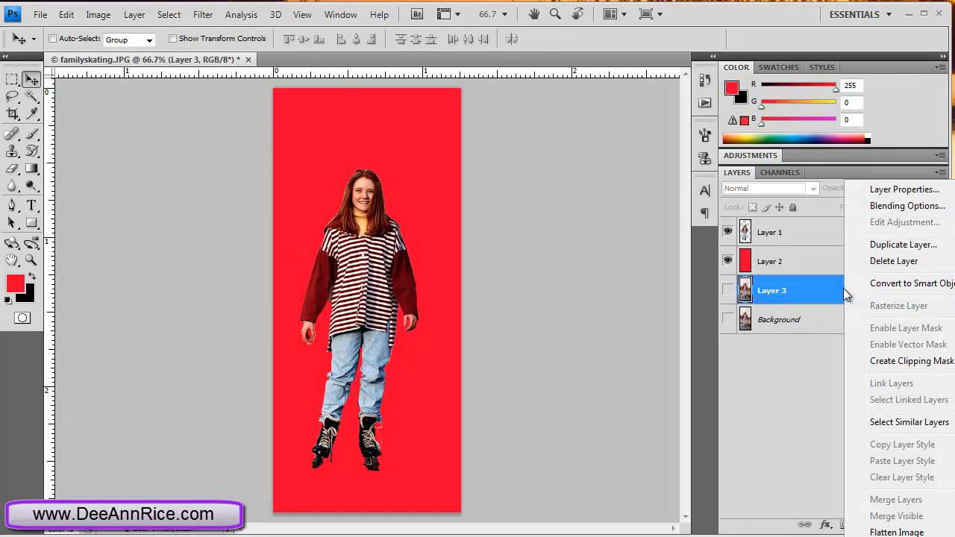
pyautogui.click(892, 245)
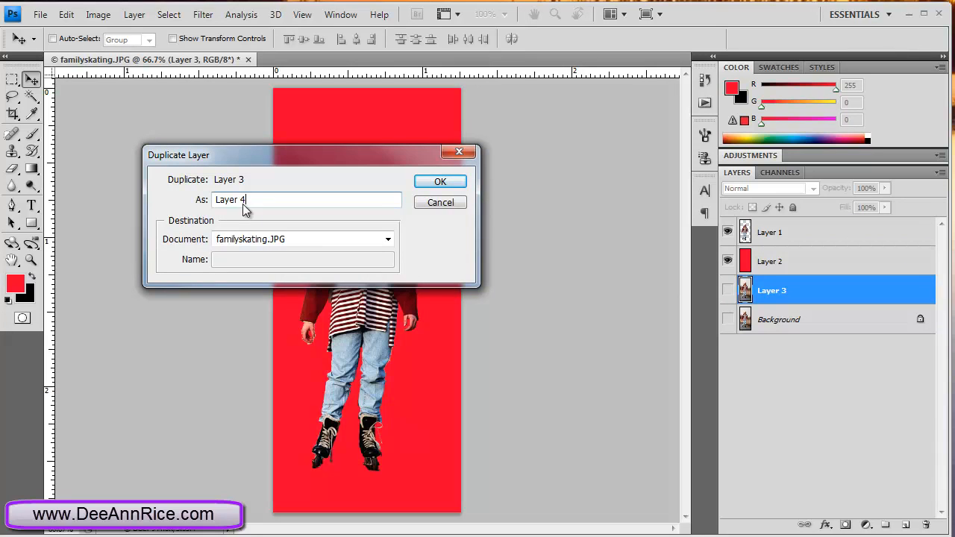
pyautogui.click(450, 185)
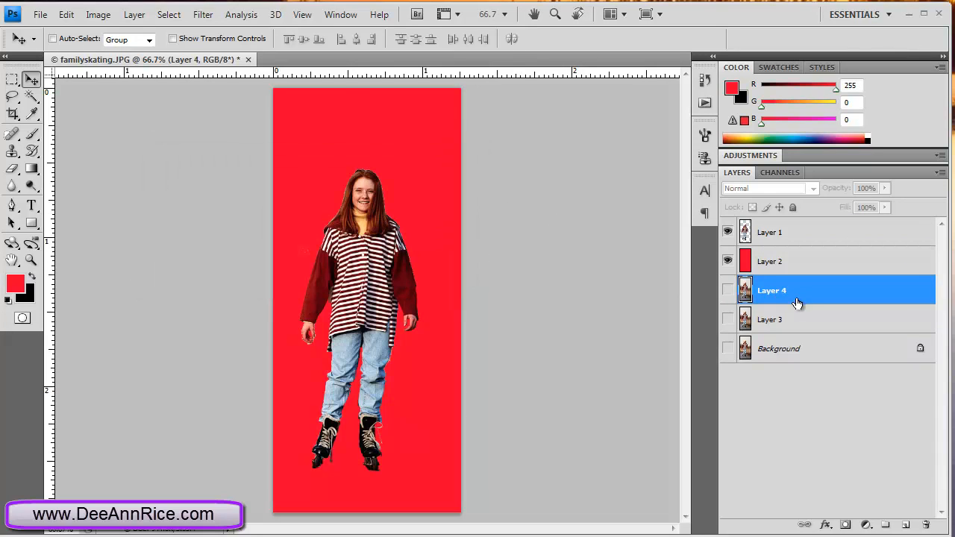
# Step: Make Layer 3 the active, visible layer and hide Layer 1 and Layer 2
pyautogui.click(762, 328)
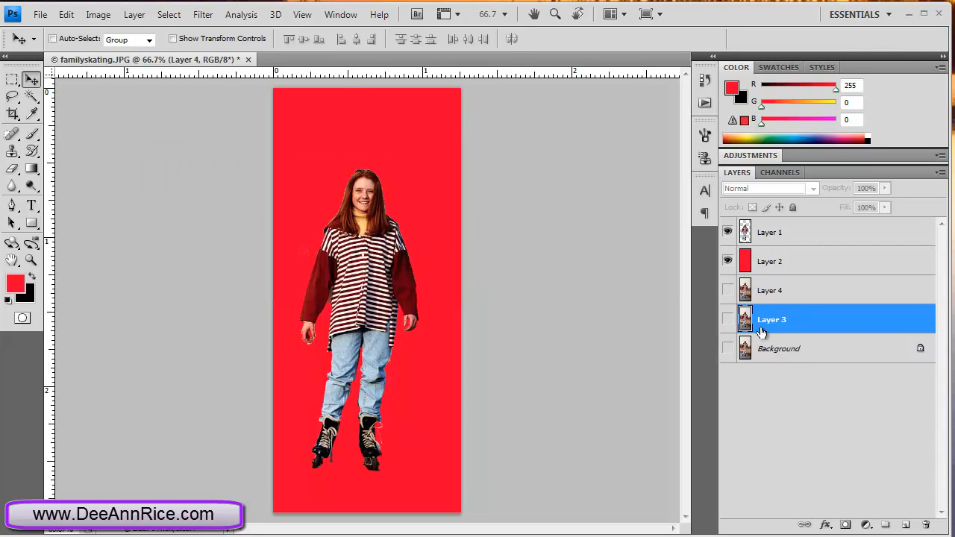
pyautogui.click(728, 262)
pyautogui.click(728, 232)
pyautogui.click(728, 319)
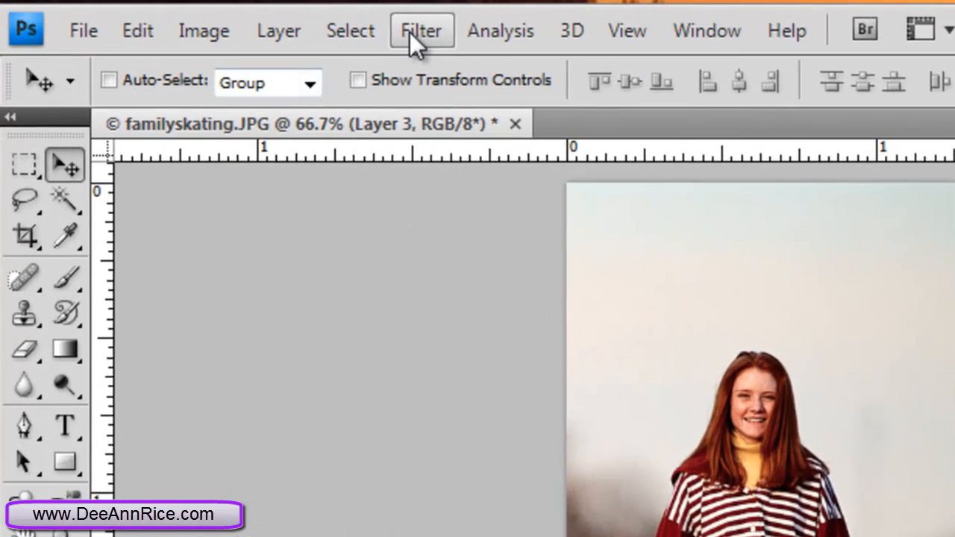
# Step: Open the Extract filter on Layer 3
pyautogui.click(203, 14)
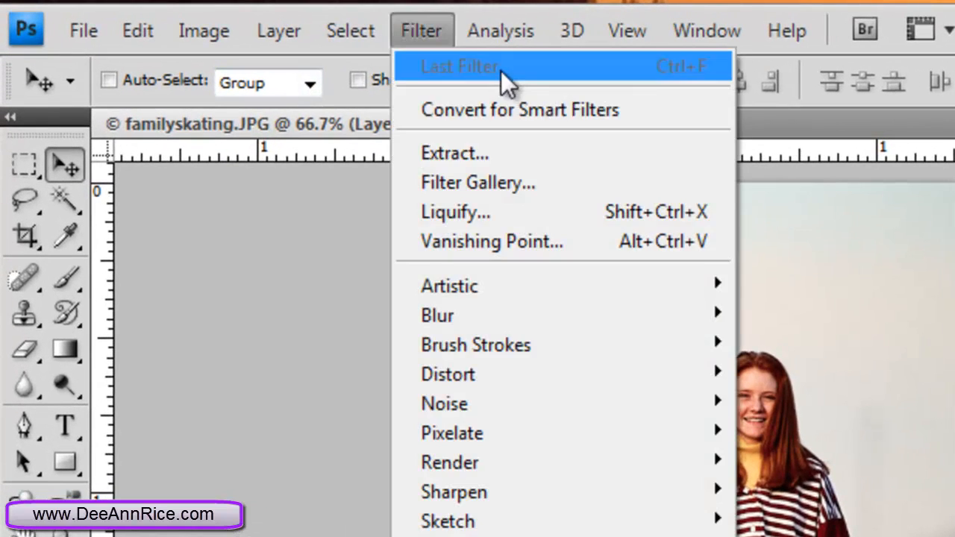
pyautogui.click(482, 148)
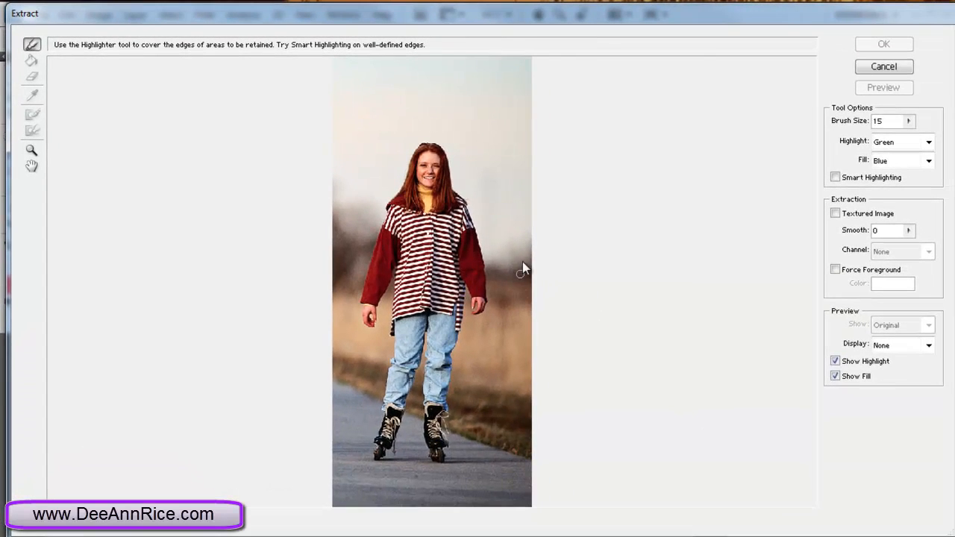
pyautogui.click(32, 151)
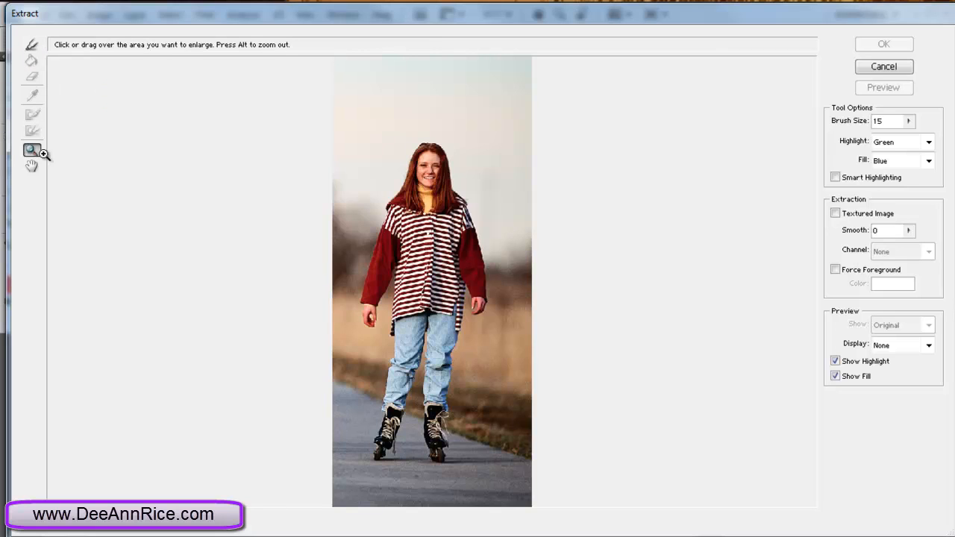
pyautogui.click(365, 183)
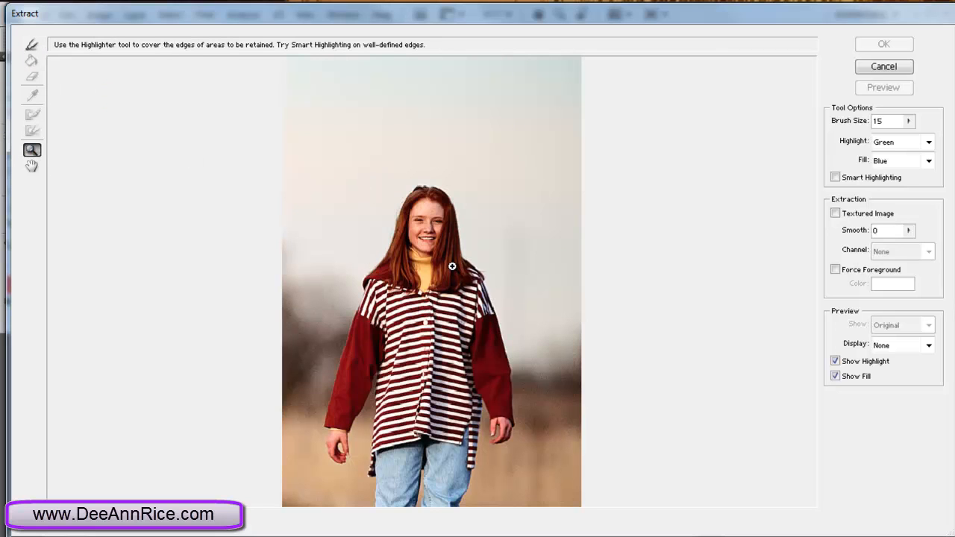
pyautogui.click(31, 166)
pyautogui.moveTo(422, 213); pyautogui.dragTo(423, 148)
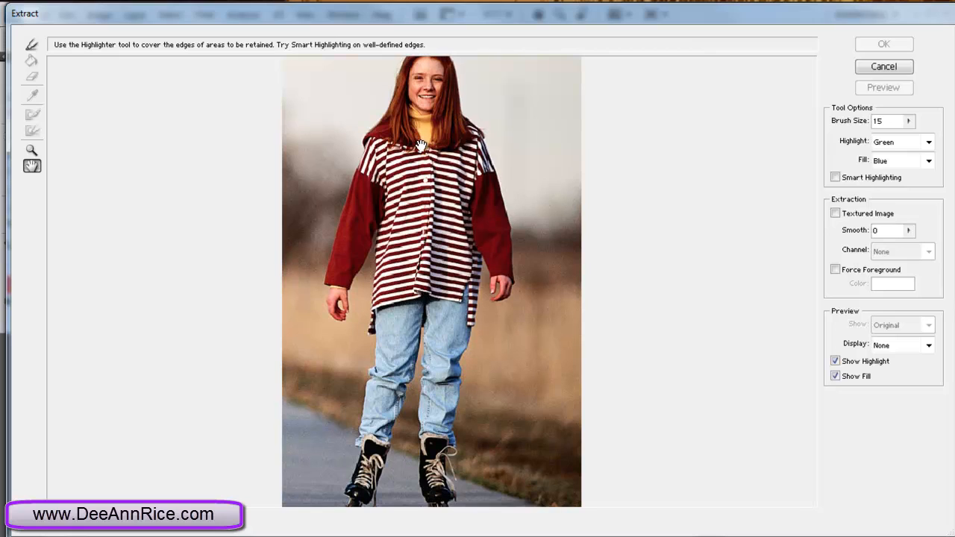
pyautogui.click(30, 152)
pyautogui.click(27, 153)
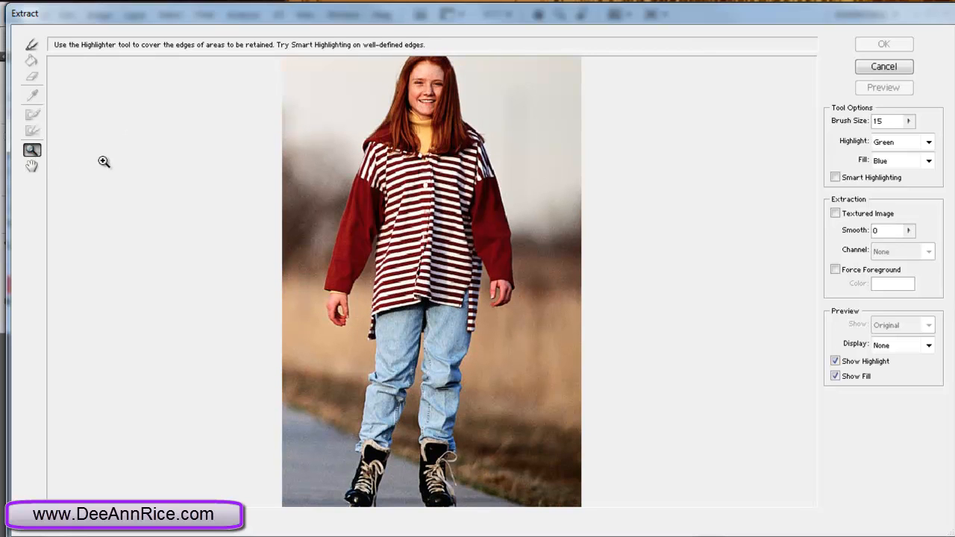
pyautogui.keyDown('alt'); pyautogui.click(248, 213); pyautogui.keyUp('alt')
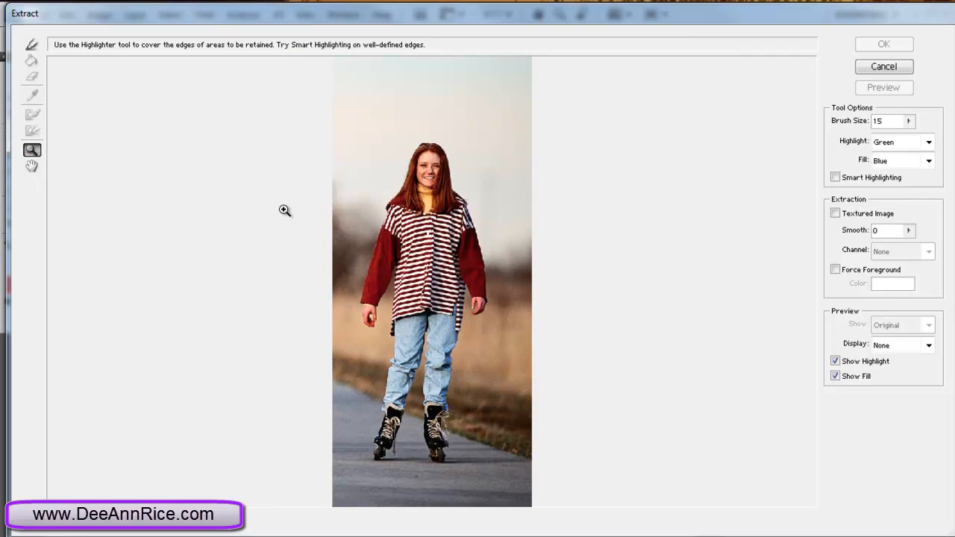
# Step: Outline the skater's head, arms, legs and skates in green with the Edge Highlighter at brush size 30
pyautogui.click(32, 46)
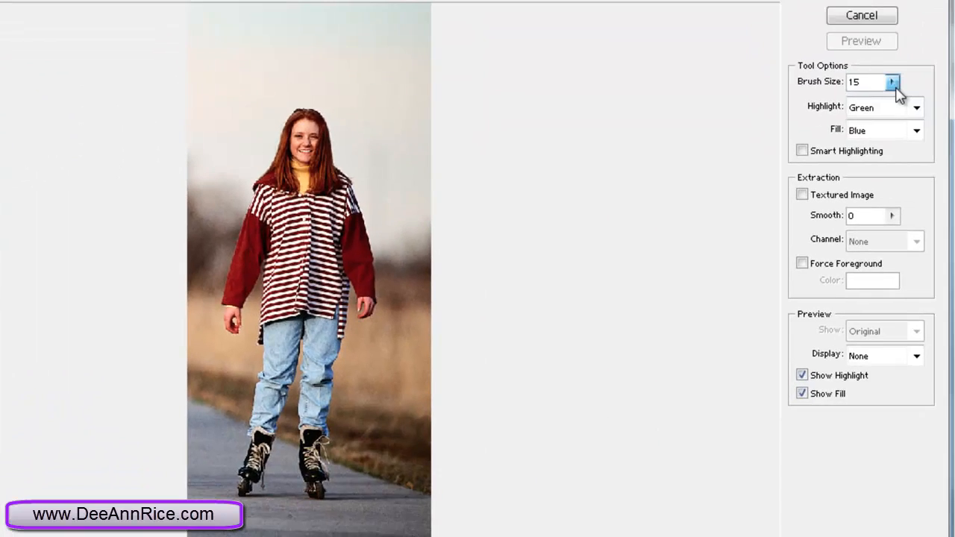
pyautogui.click(893, 82)
pyautogui.click(822, 81)
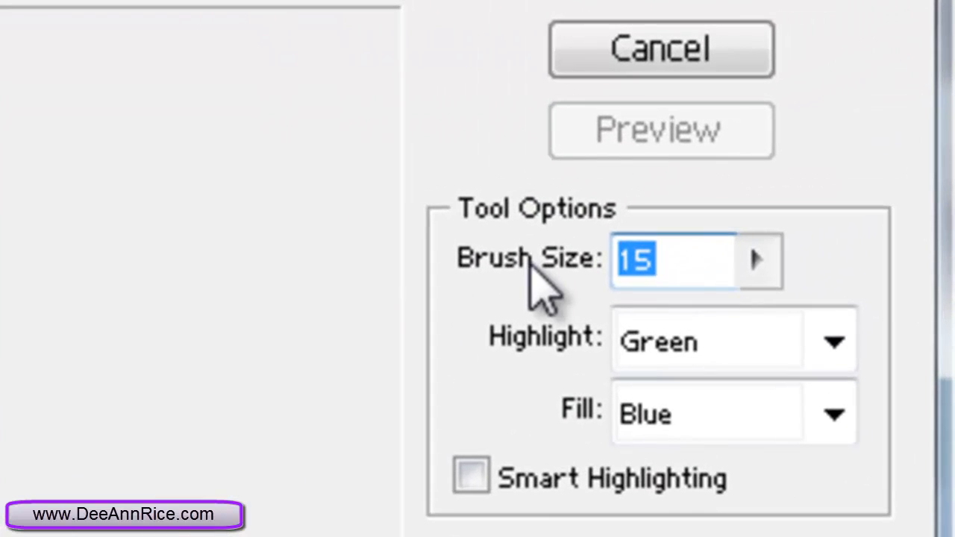
pyautogui.write('30')
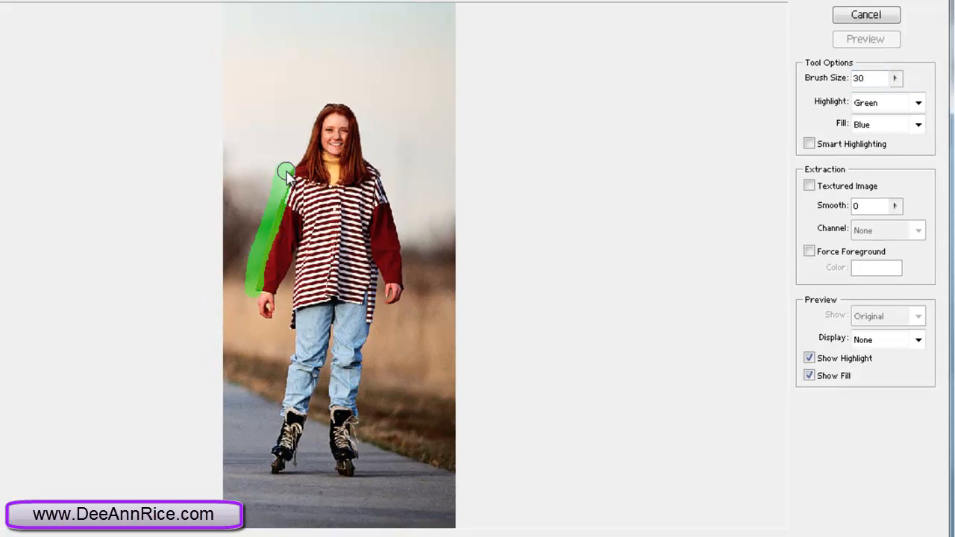
pyautogui.moveTo(300, 146); pyautogui.dragTo(317, 115)
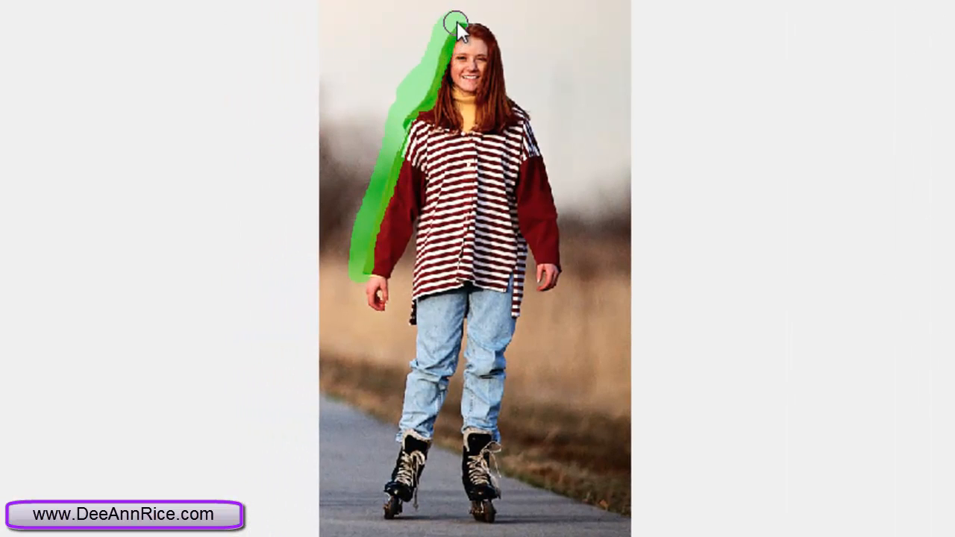
pyautogui.moveTo(456, 23); pyautogui.dragTo(484, 17)
pyautogui.moveTo(513, 74); pyautogui.dragTo(521, 104)
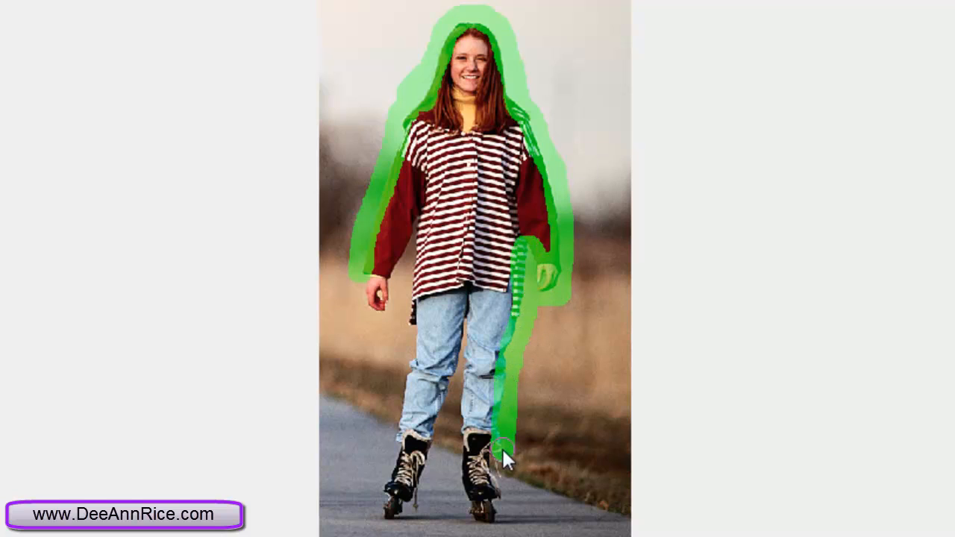
pyautogui.moveTo(501, 505)
pyautogui.mouseDown()
pyautogui.moveTo(475, 524)
pyautogui.moveTo(463, 504)
pyautogui.mouseUp()
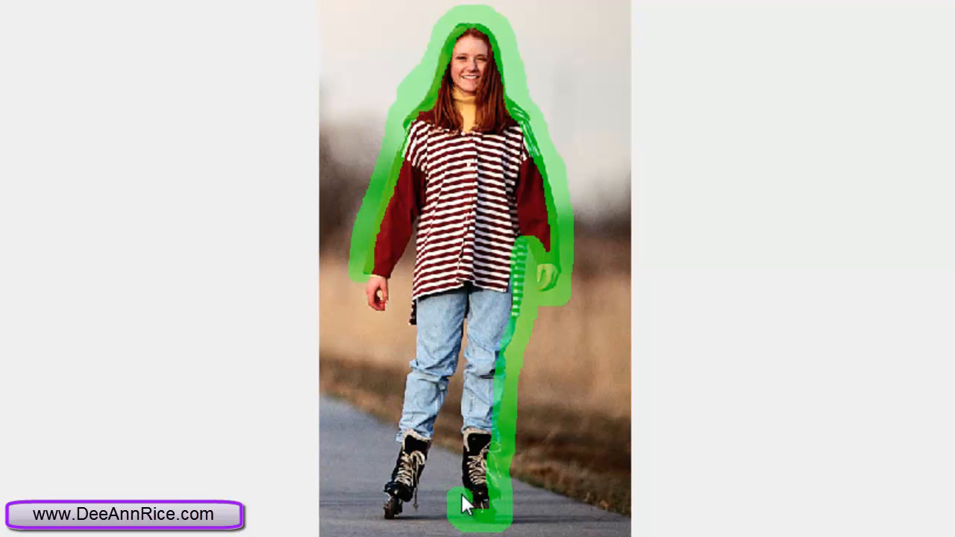
pyautogui.moveTo(466, 460); pyautogui.dragTo(461, 385)
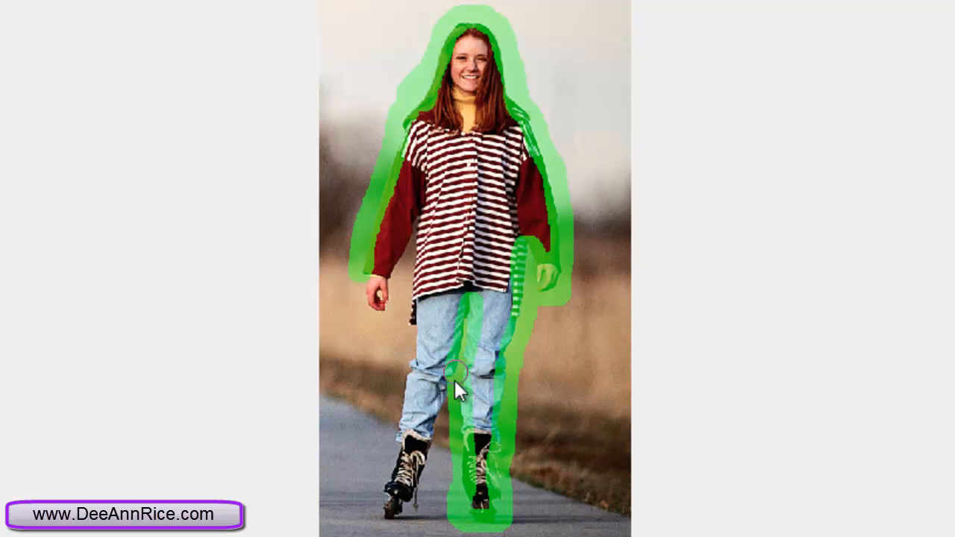
pyautogui.moveTo(403, 506)
pyautogui.mouseDown()
pyautogui.moveTo(386, 522)
pyautogui.moveTo(395, 403)
pyautogui.mouseUp()
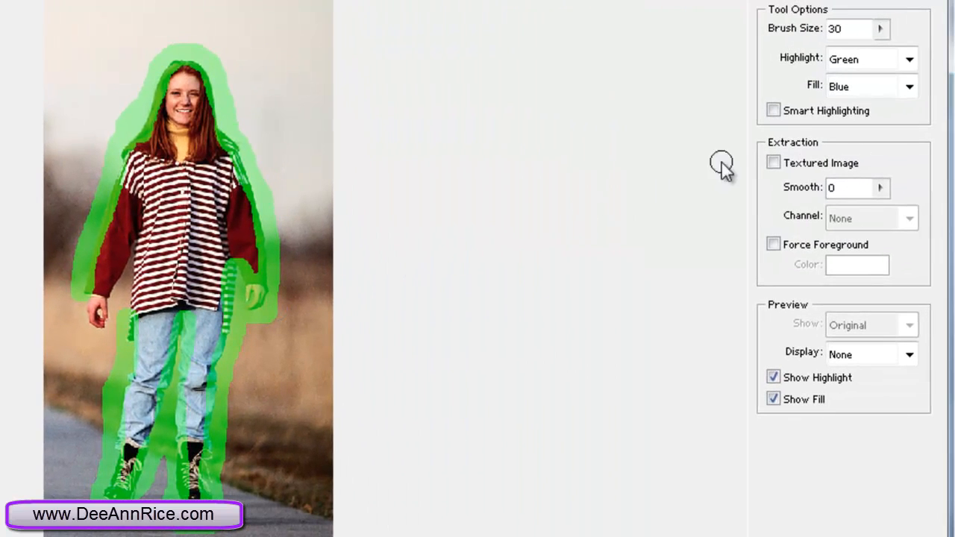
# Step: Turn on Smart Highlighting, then fill the outlined skater with blue and preview the extraction
pyautogui.click(774, 111)
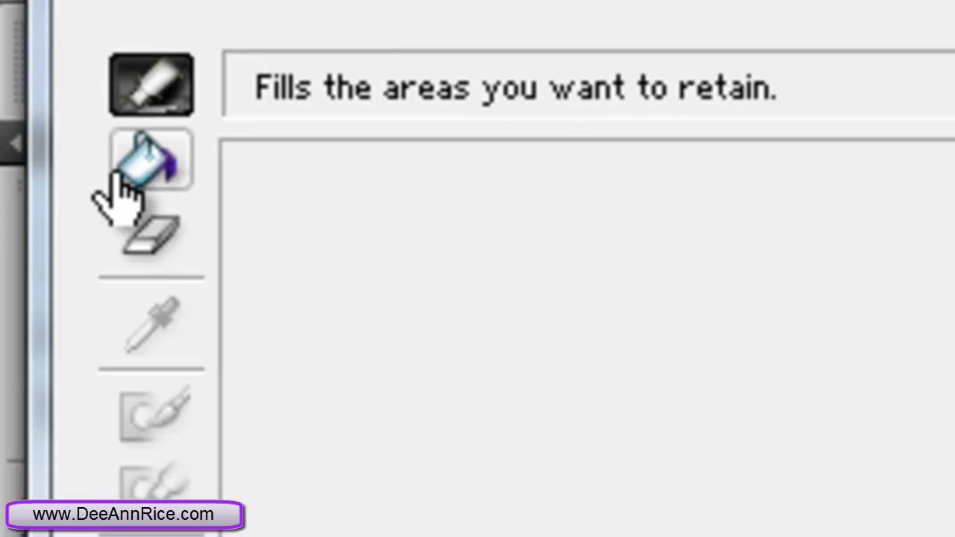
pyautogui.click(142, 168)
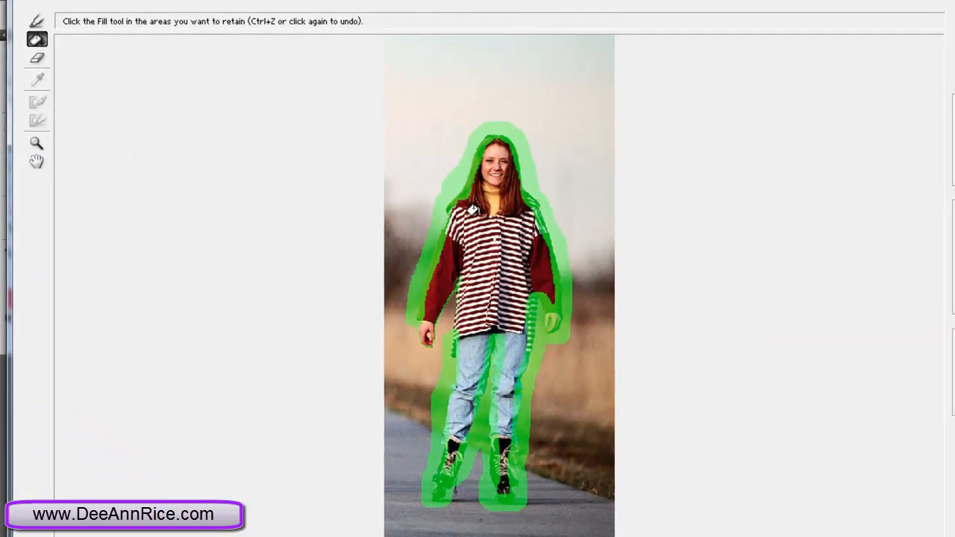
pyautogui.click(491, 260)
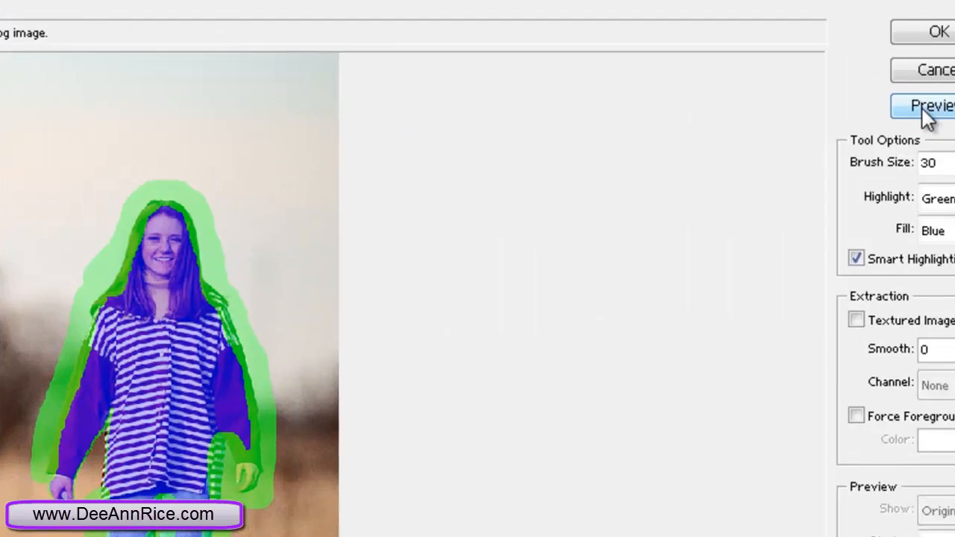
pyautogui.click(925, 115)
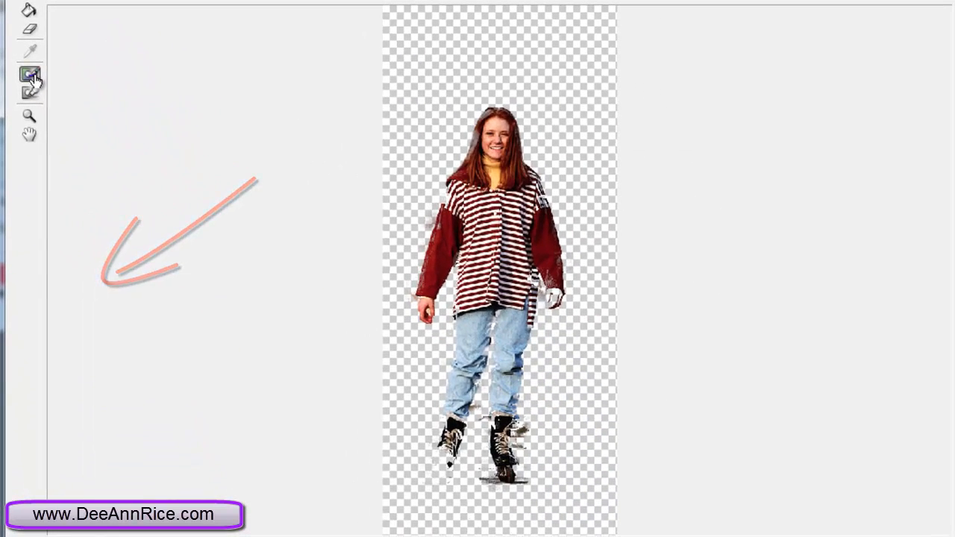
# Step: Restore the missing parts of the skater's sleeves, hand and skate in the preview with the Cleanup tool
pyautogui.click(32, 76)
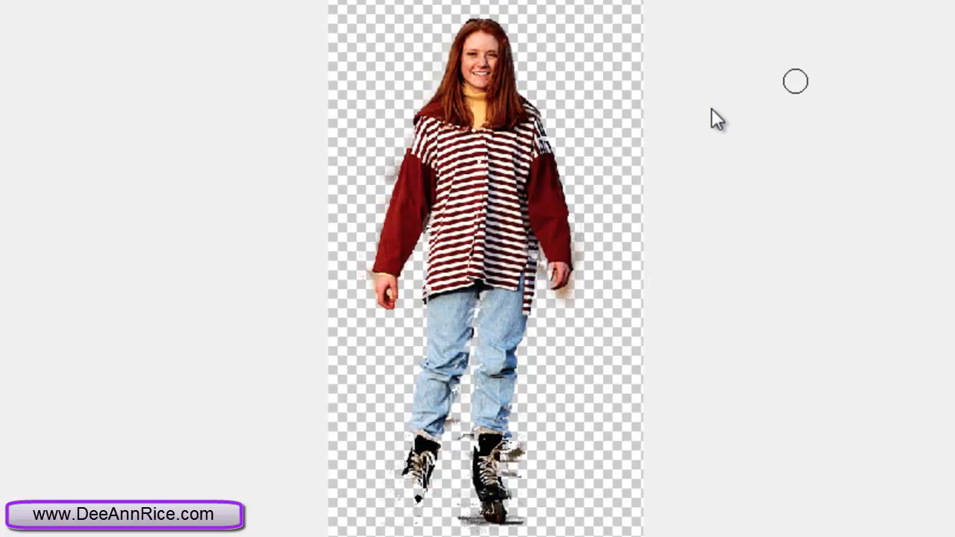
pyautogui.hotkey('ctrl', 'z')
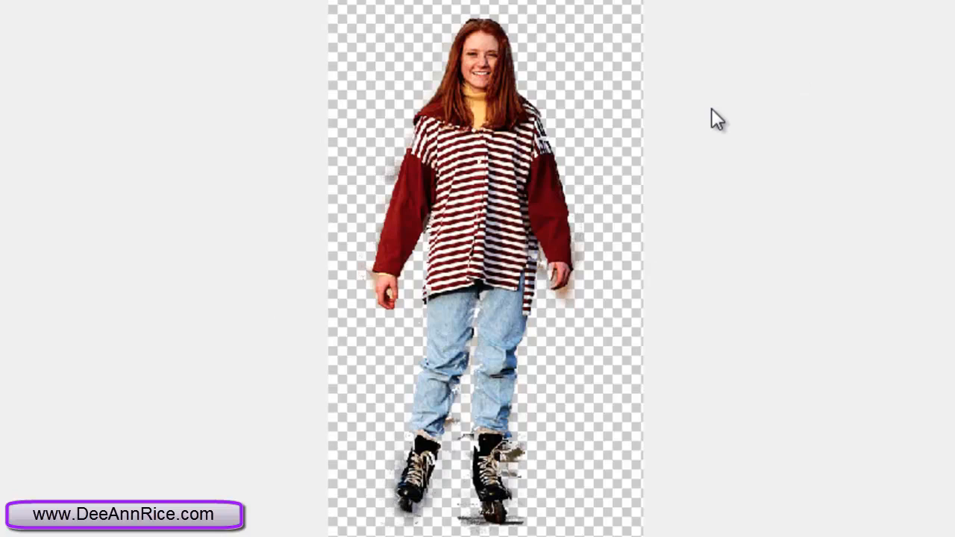
pyautogui.moveTo(394, 504)
pyautogui.mouseDown()
pyautogui.moveTo(399, 530)
pyautogui.moveTo(396, 483)
pyautogui.mouseUp()
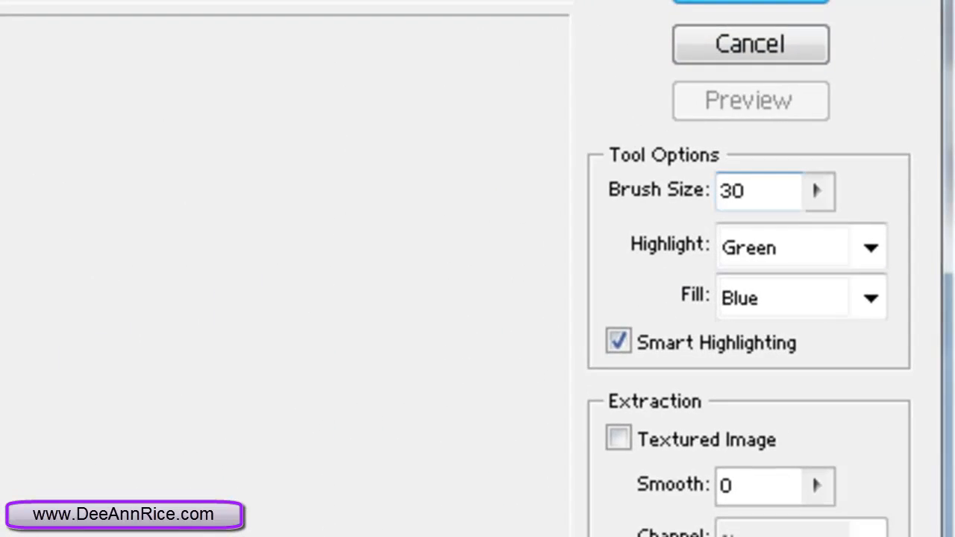
# Step: Erase leftover background beside the sleeve, hand and shirt tail with the Cleanup tool at brush size 15
pyautogui.moveTo(747, 191); pyautogui.dragTo(720, 191)
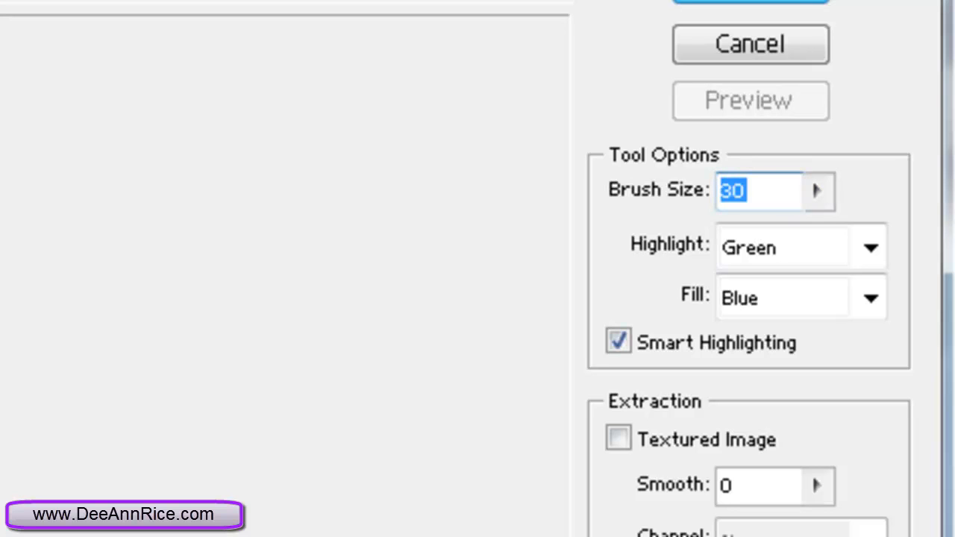
pyautogui.write('15')
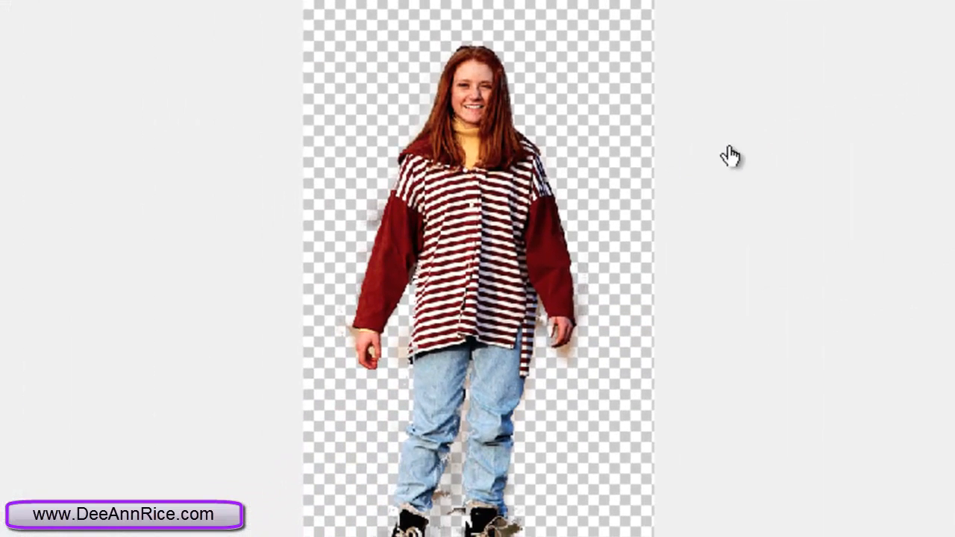
pyautogui.write('z')
pyautogui.click(732, 147)
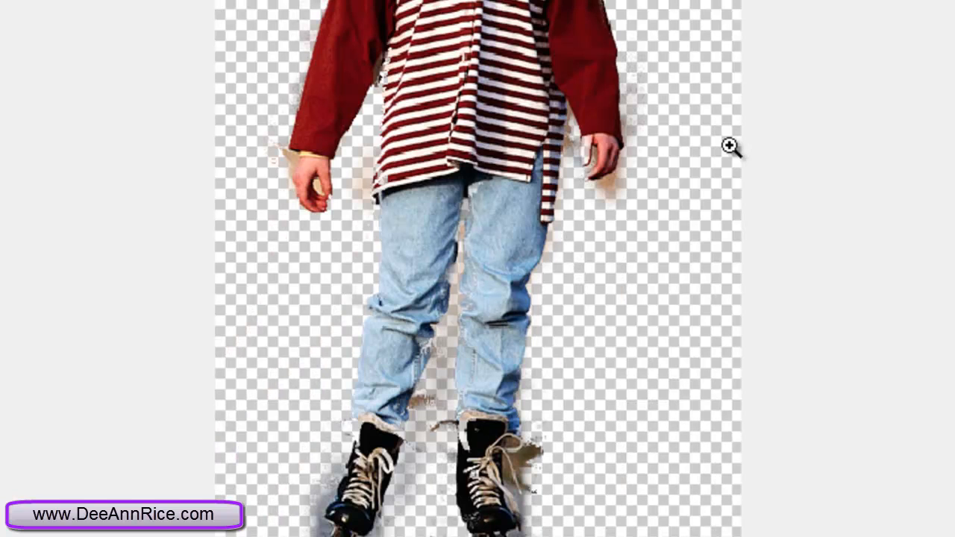
pyautogui.click(732, 148)
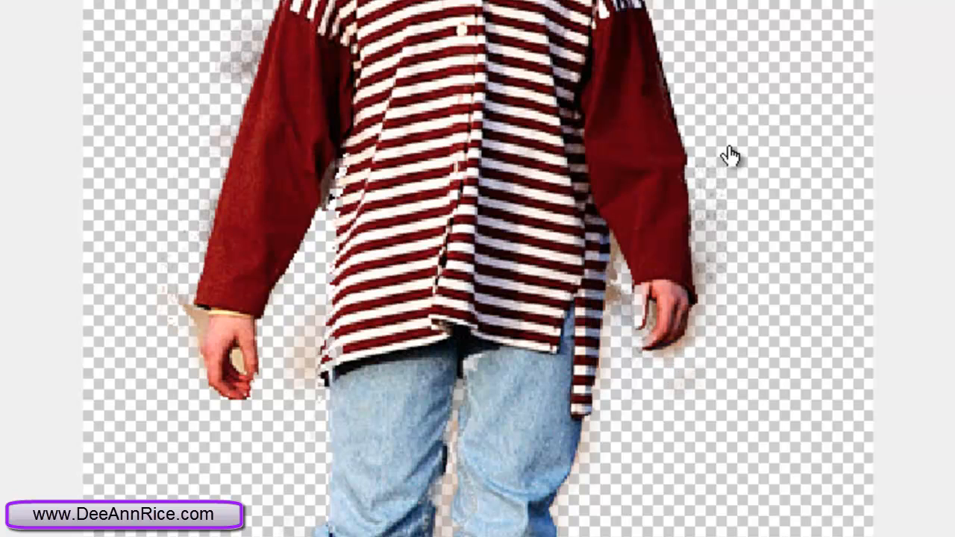
pyautogui.moveTo(708, 349); pyautogui.dragTo(708, 297)
pyautogui.click(707, 273)
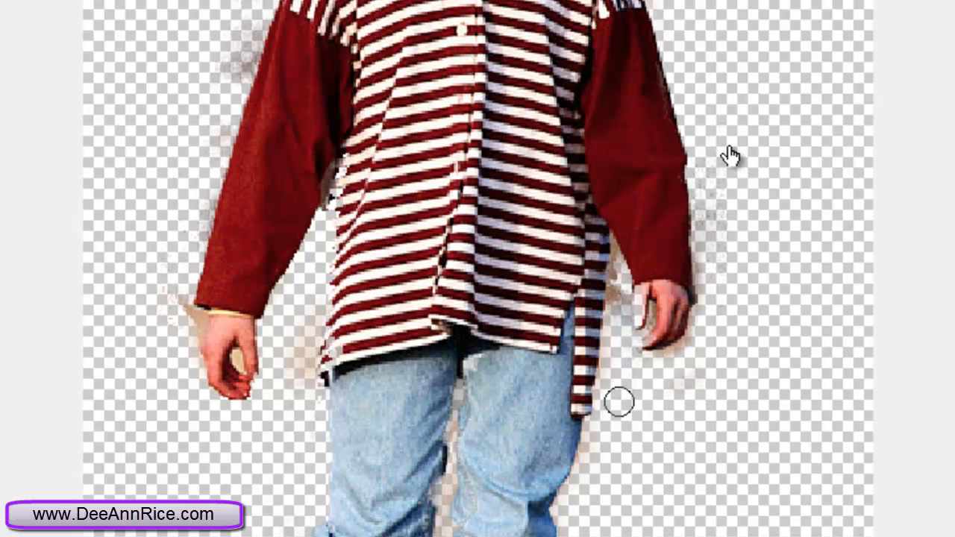
pyautogui.moveTo(619, 309)
pyautogui.mouseDown()
pyautogui.moveTo(597, 269)
pyautogui.moveTo(623, 292)
pyautogui.moveTo(615, 245)
pyautogui.mouseUp()
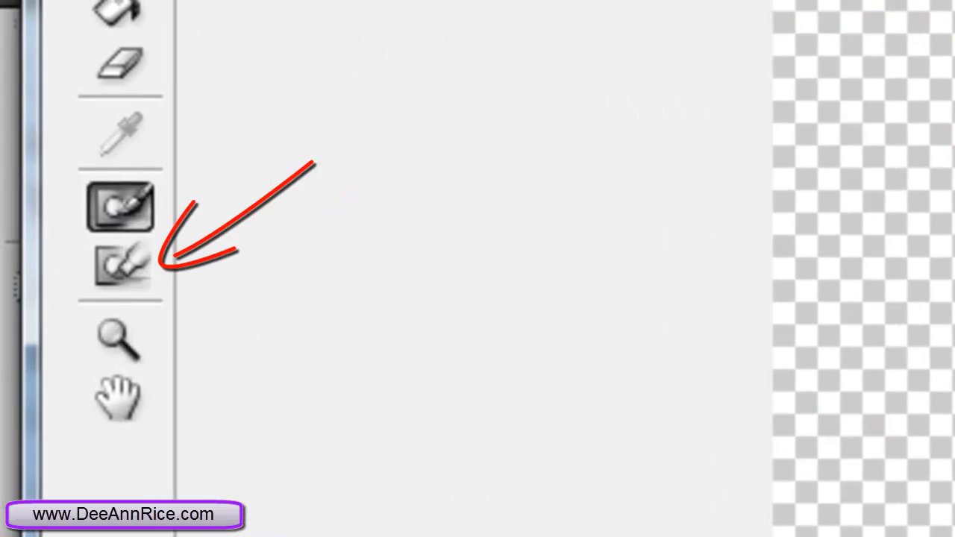
# Step: Refine the shirt tail and sleeve edges with the Edge Touchup and Cleanup tools, and apply the extraction to Layer 3
pyautogui.press('t')
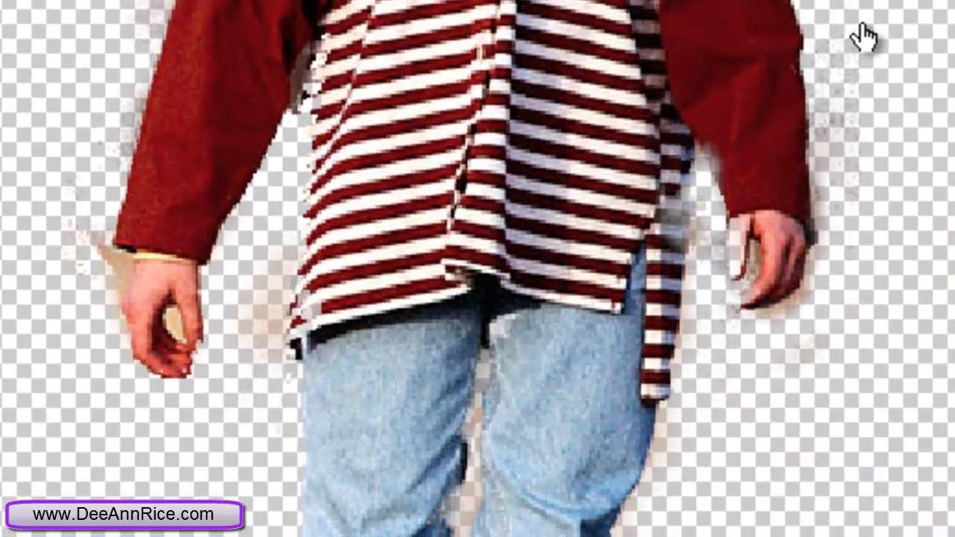
pyautogui.moveTo(680, 248); pyautogui.dragTo(688, 213)
pyautogui.moveTo(699, 160); pyautogui.dragTo(694, 201)
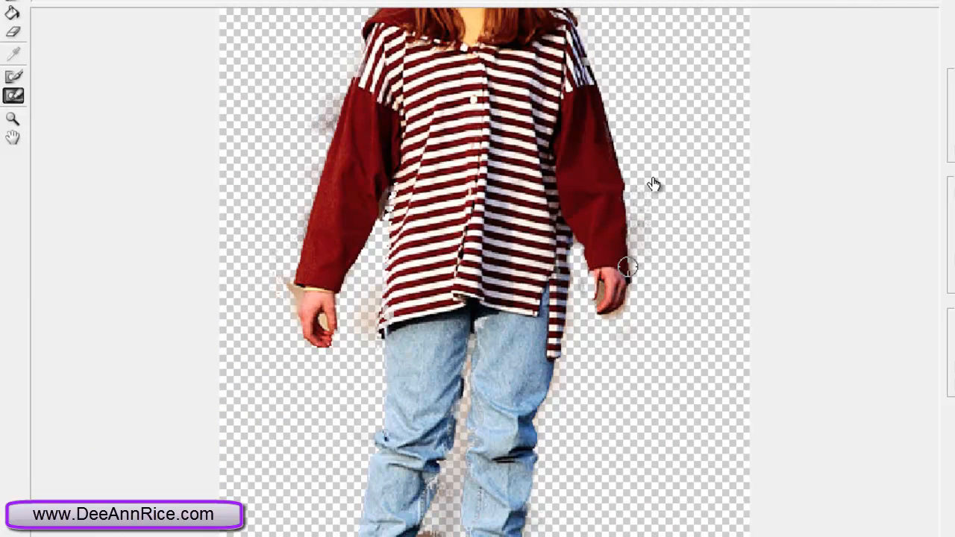
pyautogui.click(13, 76)
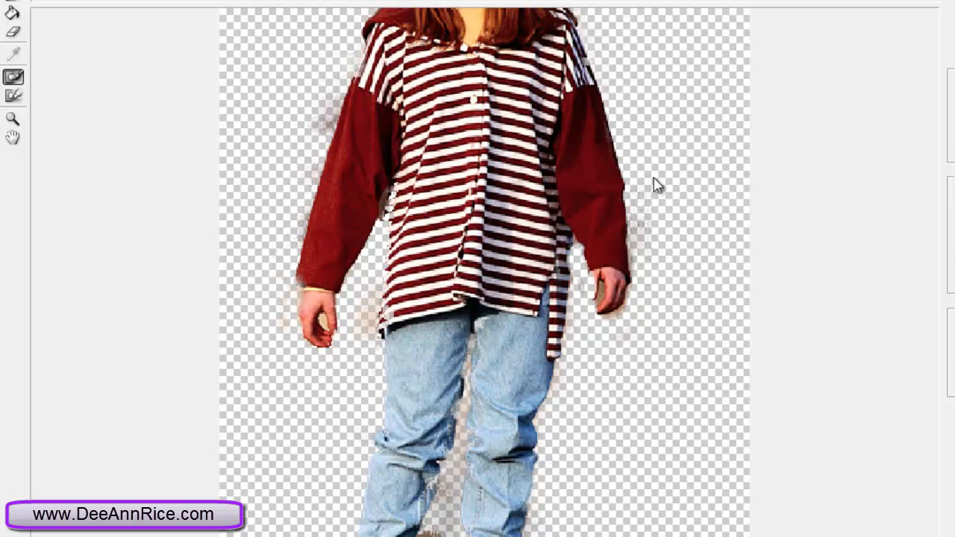
pyautogui.press('e')
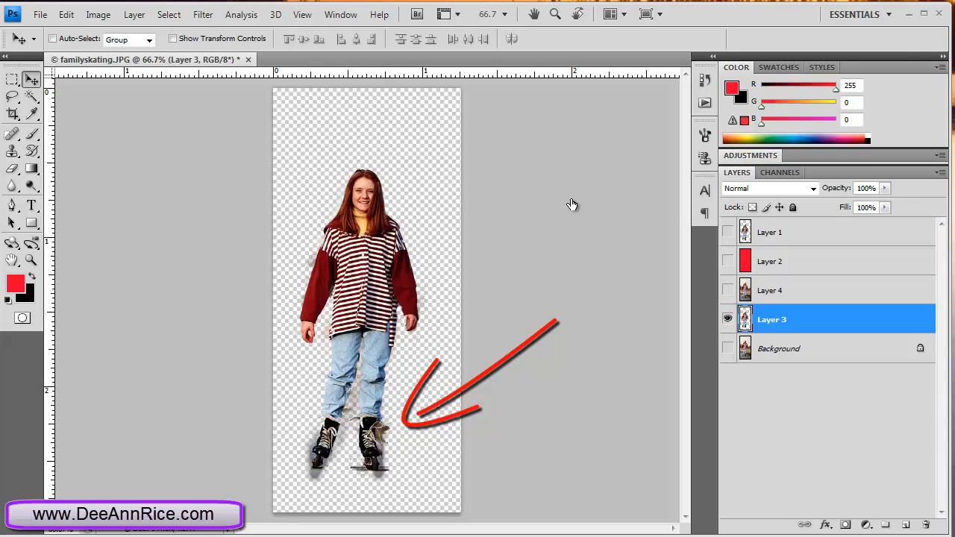
# Step: Move Layer 3 above Layer 2 and leave Layer 4 as the only visible layer
pyautogui.moveTo(821, 319); pyautogui.dragTo(821, 261)
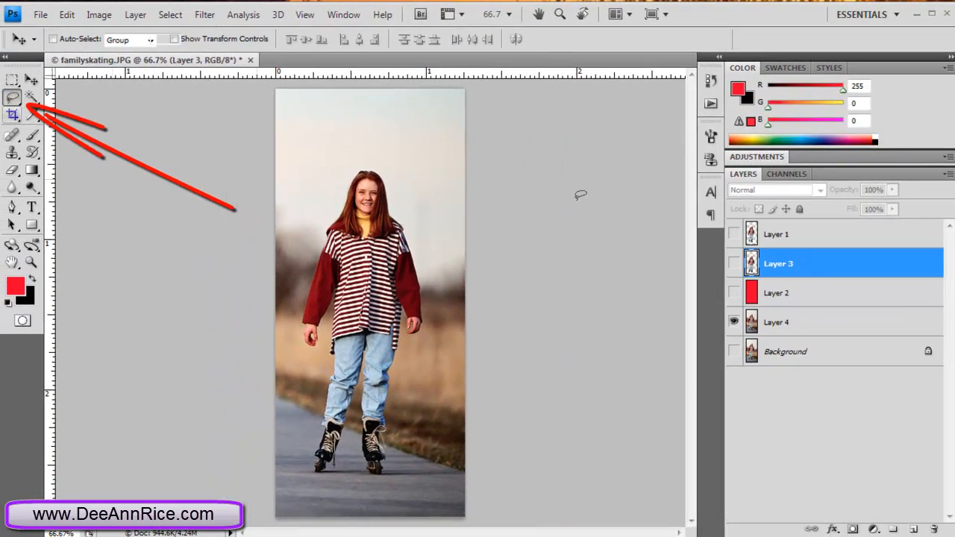
pyautogui.press('l')
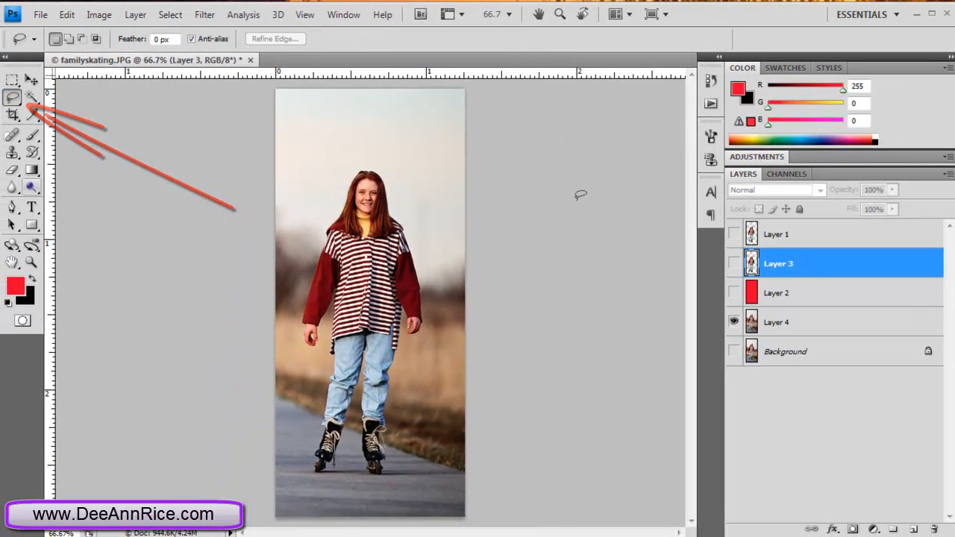
pyautogui.press('z')
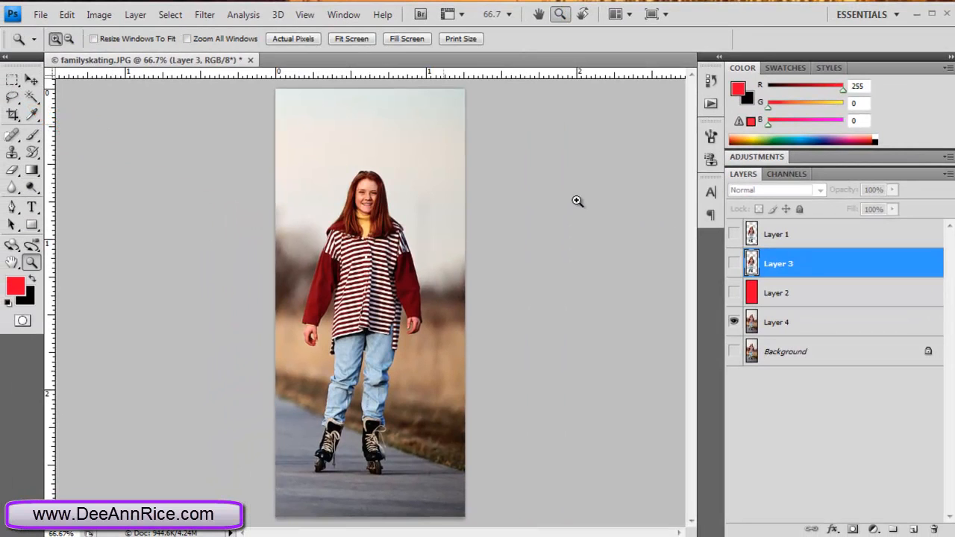
# Step: Outline the background around the skater's head, shoulders and upper sleeves with the Lasso tool and delete it from Layer 4
pyautogui.click(577, 200)
pyautogui.click(577, 200)
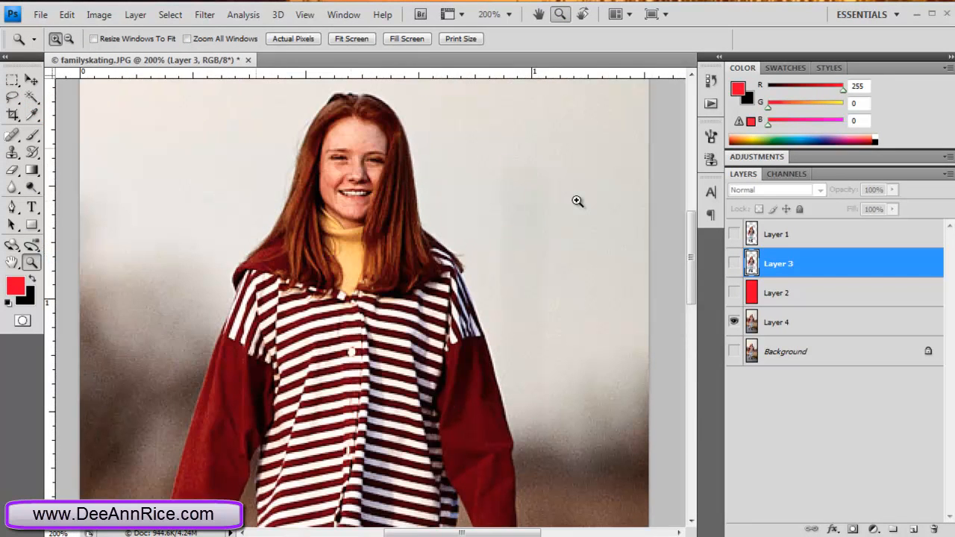
pyautogui.press('ctrl')
pyautogui.press('v')
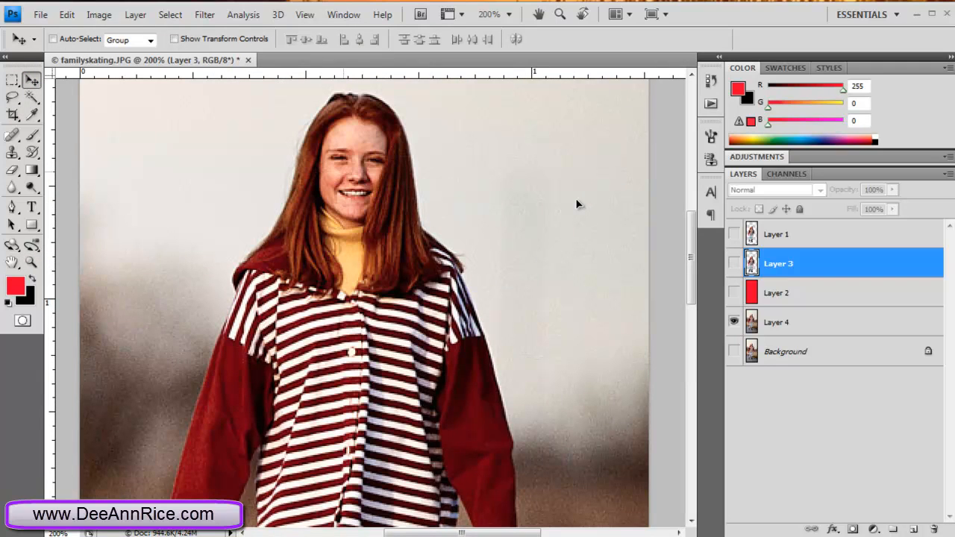
pyautogui.scroll(3, 577, 201)
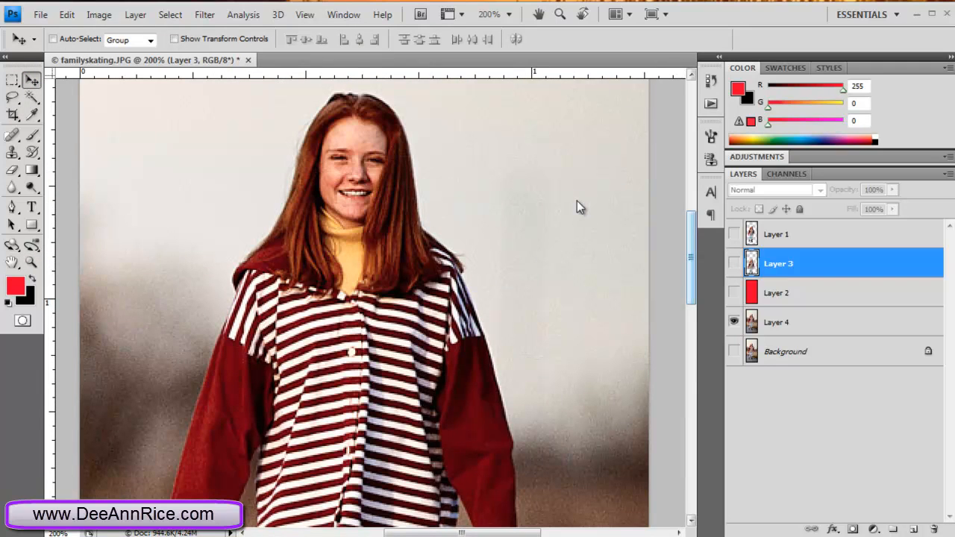
pyautogui.scroll(-1, 577, 201)
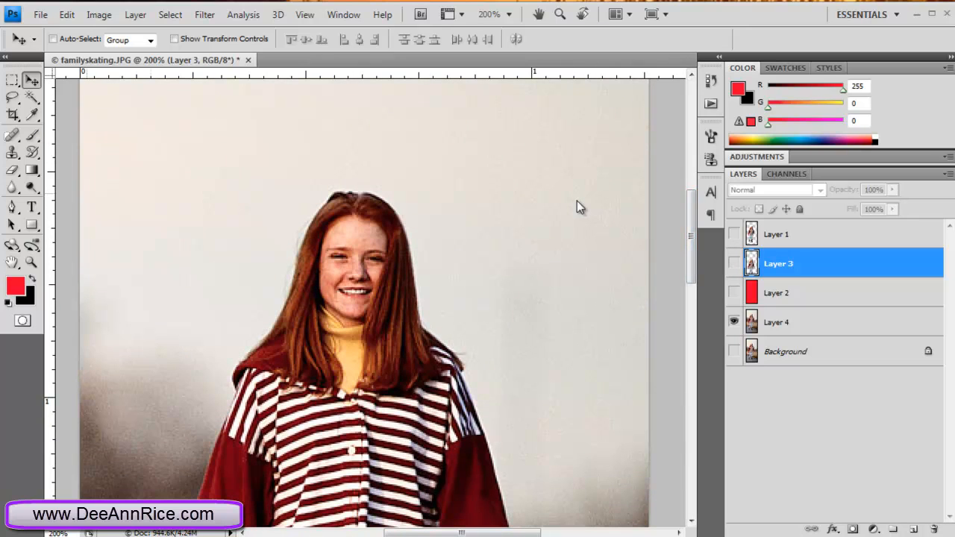
pyautogui.press('l')
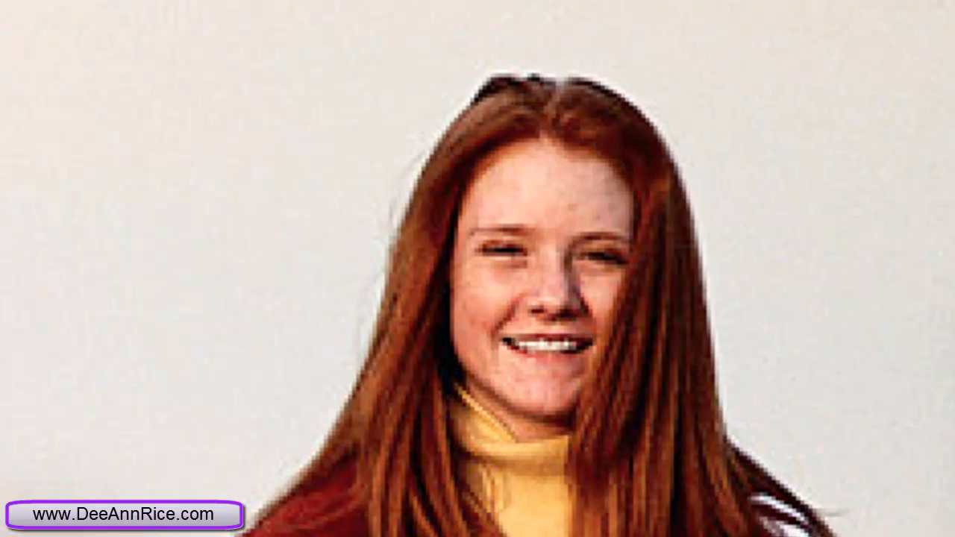
pyautogui.moveTo(254, 516)
pyautogui.mouseDown()
pyautogui.moveTo(326, 440)
pyautogui.moveTo(417, 153)
pyautogui.moveTo(485, 86)
pyautogui.moveTo(546, 78)
pyautogui.moveTo(636, 98)
pyautogui.moveTo(701, 260)
pyautogui.mouseUp()
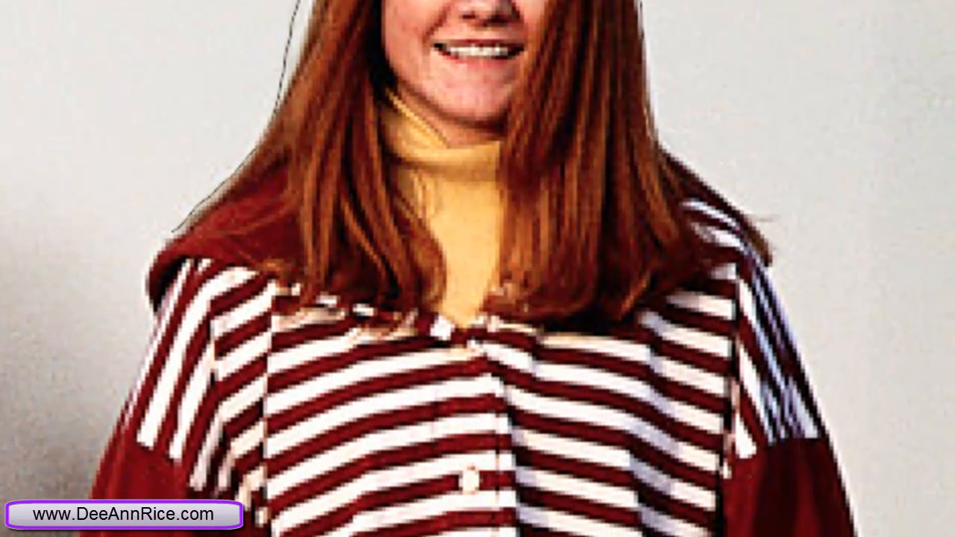
pyautogui.moveTo(657, 145)
pyautogui.mouseDown()
pyautogui.moveTo(774, 244)
pyautogui.moveTo(818, 402)
pyautogui.mouseUp()
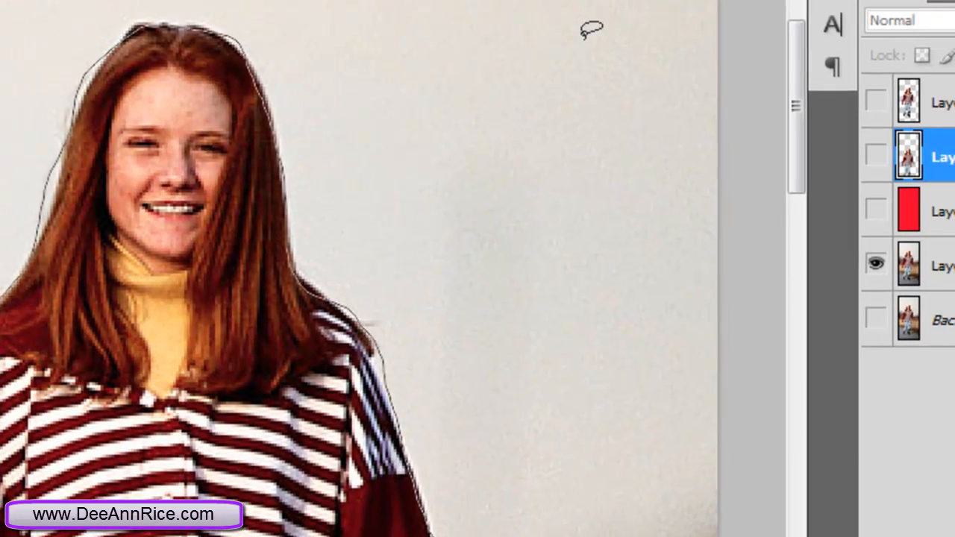
pyautogui.moveTo(432, 536)
pyautogui.mouseDown()
pyautogui.moveTo(489, 341)
pyautogui.moveTo(450, 39)
pyautogui.moveTo(278, 53)
pyautogui.moveTo(130, 323)
pyautogui.mouseUp()
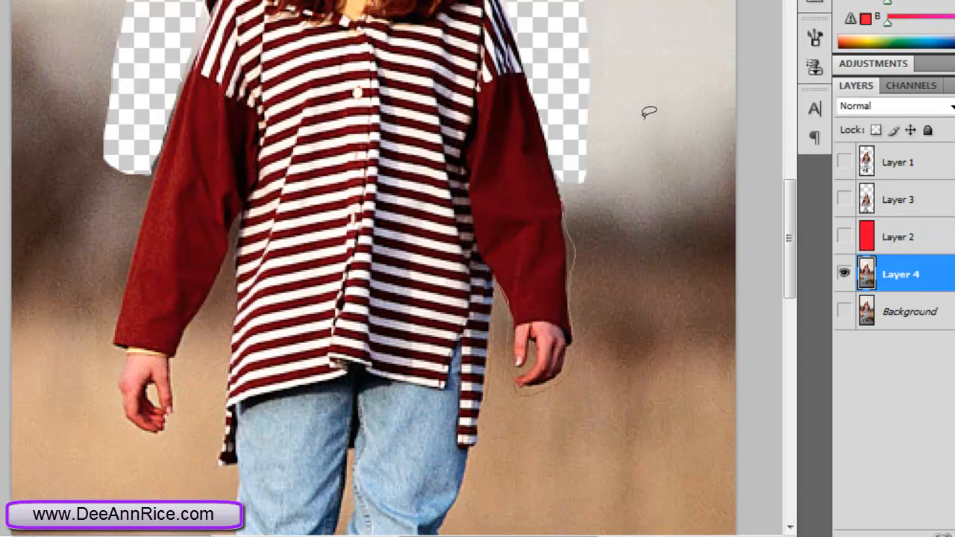
# Step: Delete the background around both lower sleeves, hands and shirt tails on Layer 4 using freehand Lasso selections
pyautogui.moveTo(475, 467)
pyautogui.mouseDown()
pyautogui.moveTo(457, 511)
pyautogui.moveTo(478, 528)
pyautogui.moveTo(600, 520)
pyautogui.moveTo(620, 274)
pyautogui.mouseUp()
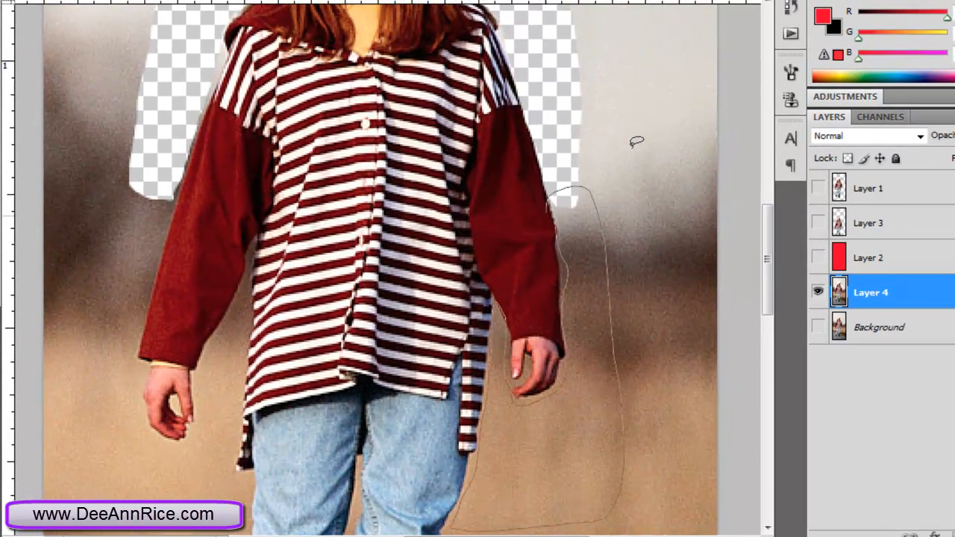
pyautogui.moveTo(477, 448); pyautogui.dragTo(476, 467)
pyautogui.press('Delete')
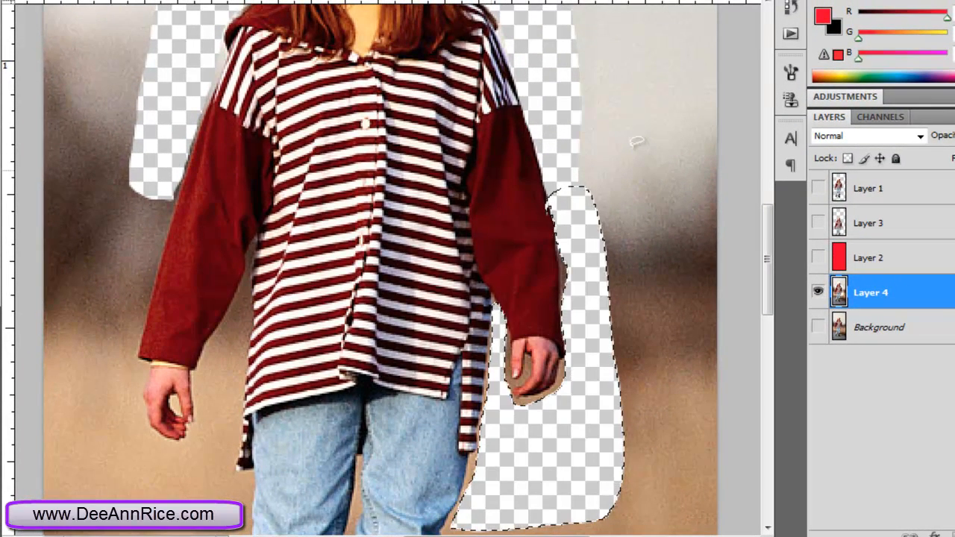
pyautogui.hotkey('ctrl', 'd')
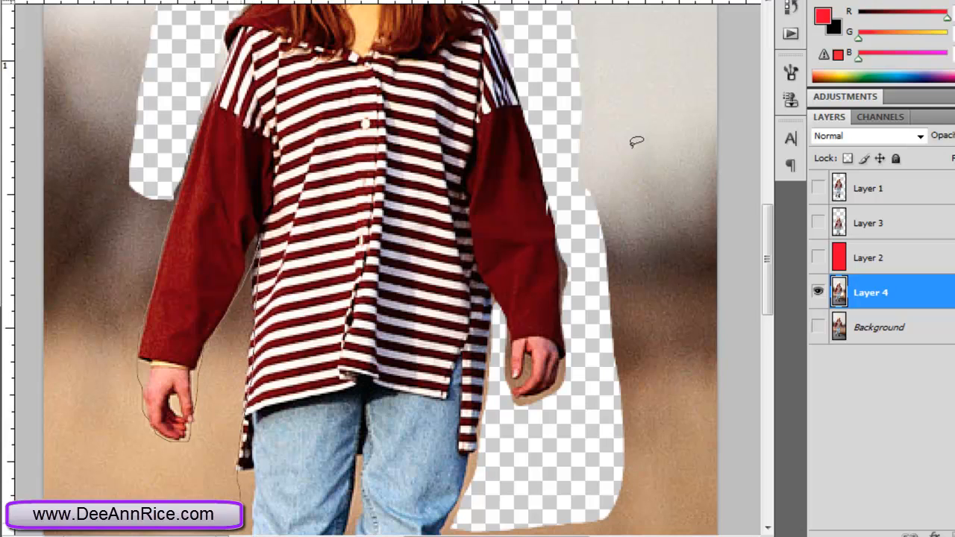
pyautogui.moveTo(128, 493)
pyautogui.mouseDown()
pyautogui.moveTo(110, 387)
pyautogui.moveTo(117, 336)
pyautogui.mouseUp()
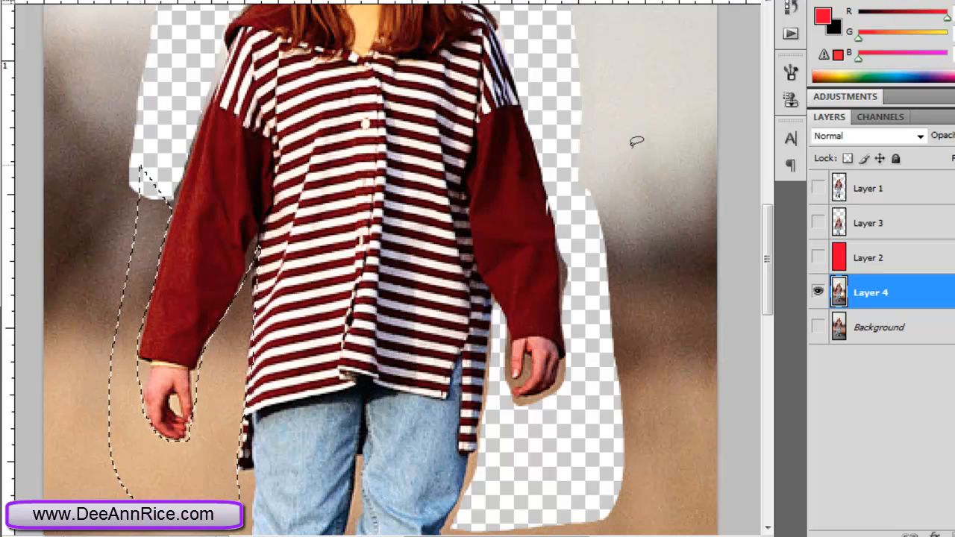
pyautogui.press('Delete')
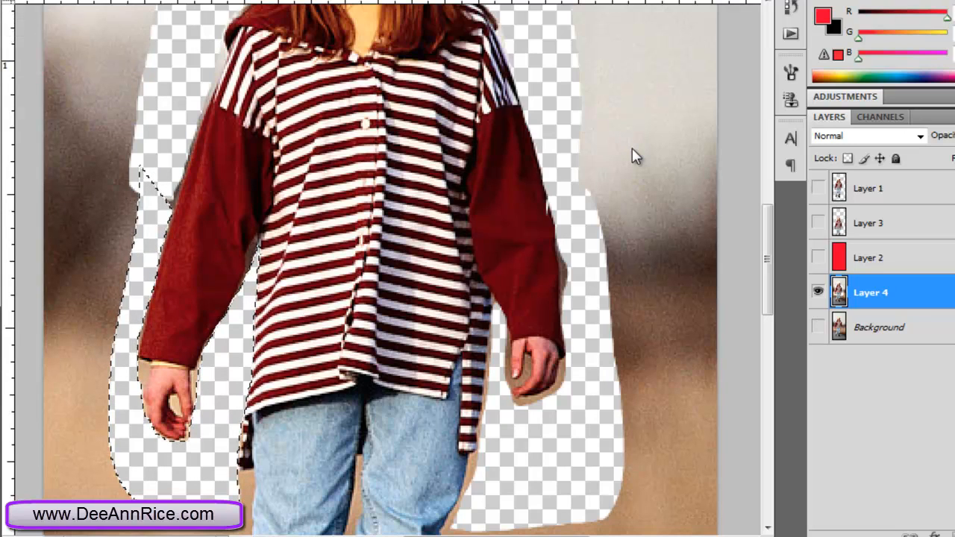
# Step: Trace the background along the outer edge of the image's right-hand leg with the Magnetic Lasso, delete it and deselect
pyautogui.scroll(-3, 632, 147)
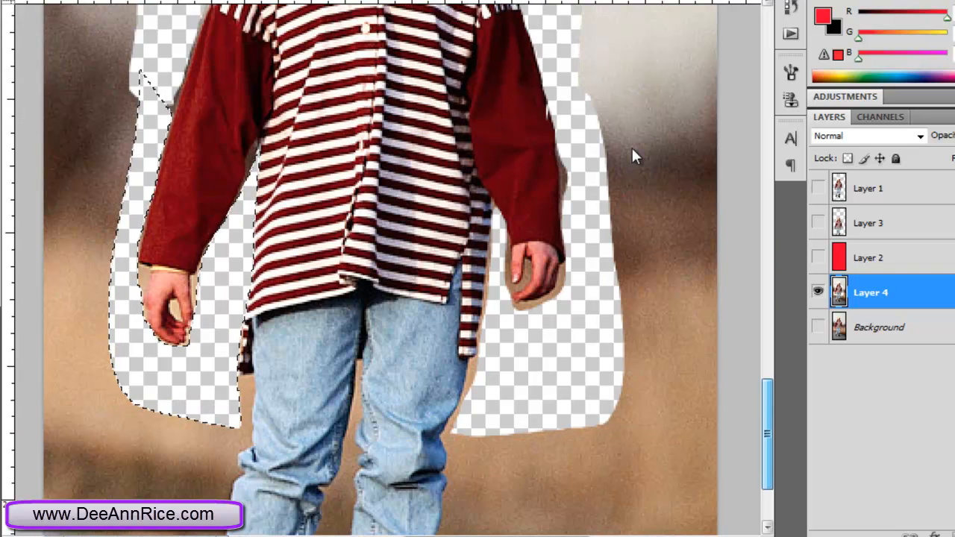
pyautogui.scroll(-15, 632, 148)
pyautogui.scroll(10, 633, 148)
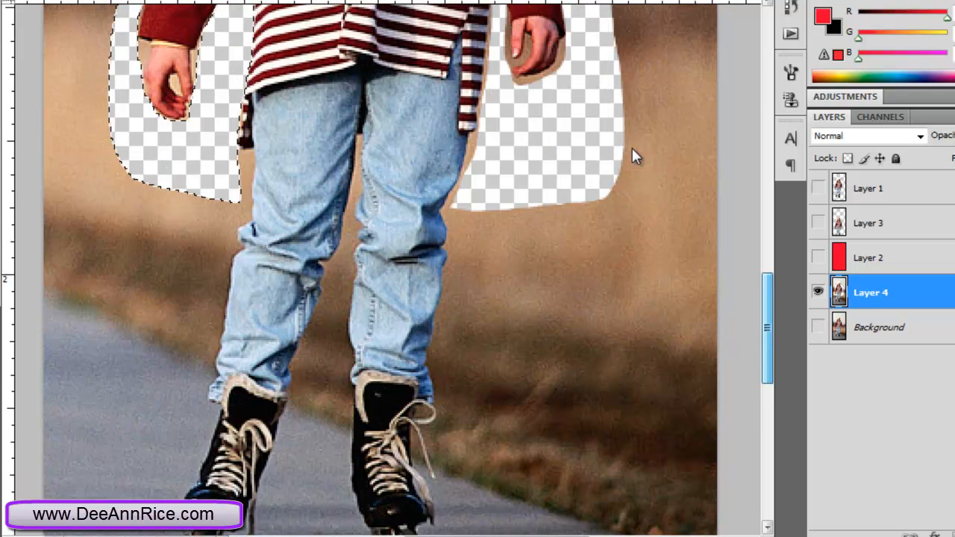
pyautogui.scroll(-5, 634, 149)
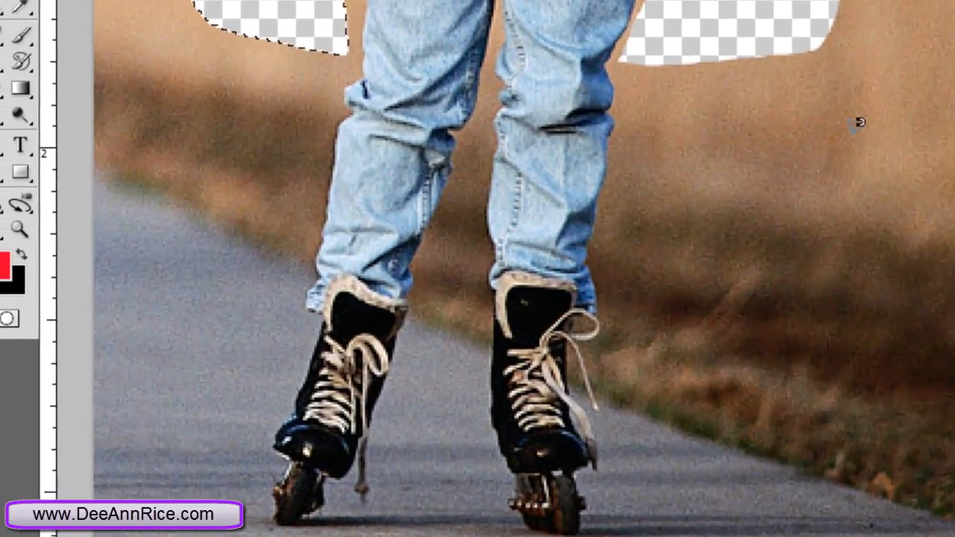
pyautogui.scroll(4, 859, 124)
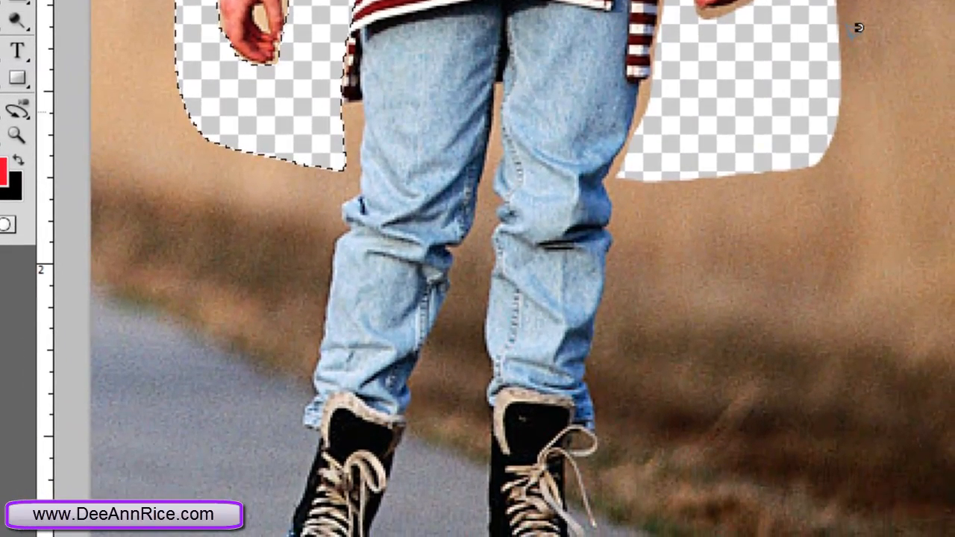
pyautogui.hotkey('ctrl', 'd')
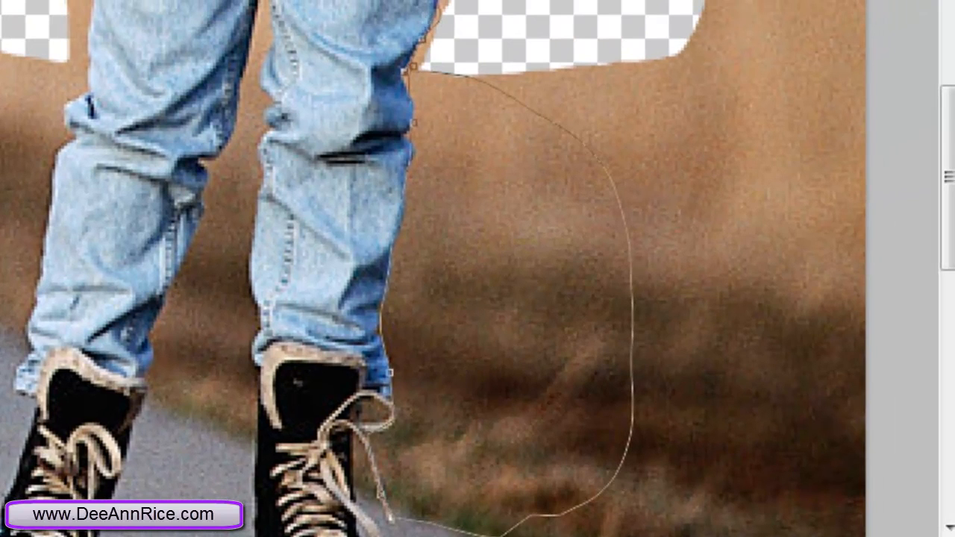
pyautogui.click(412, 71)
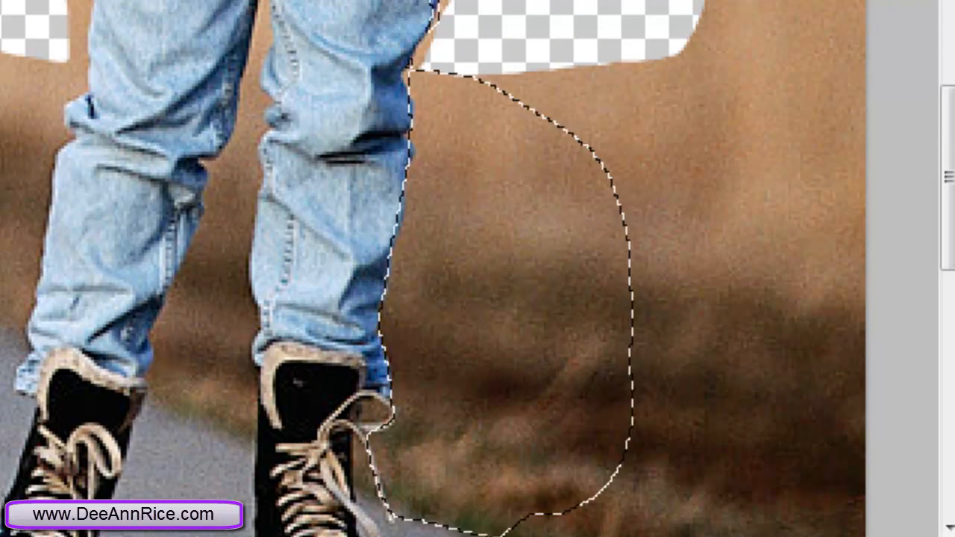
pyautogui.press('Delete')
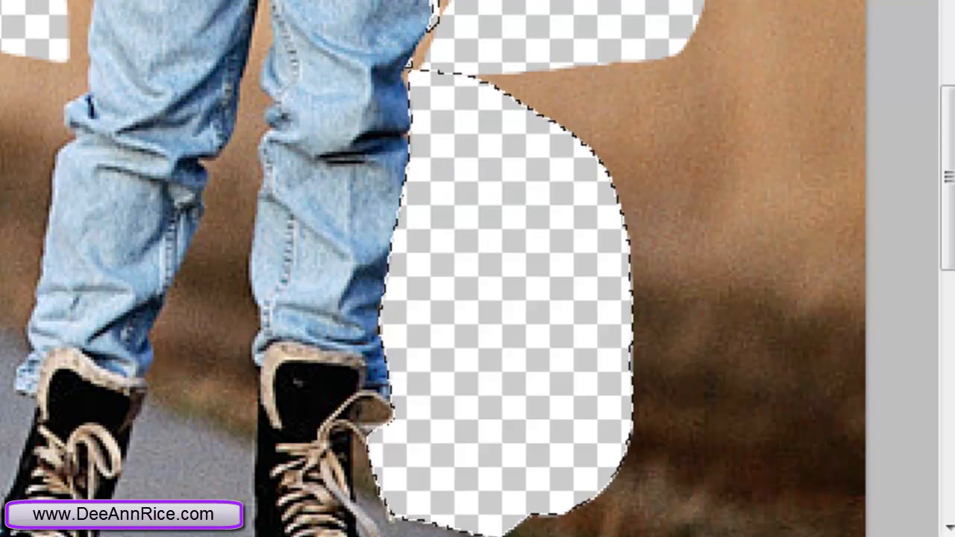
pyautogui.hotkey('ctrl', 'd')
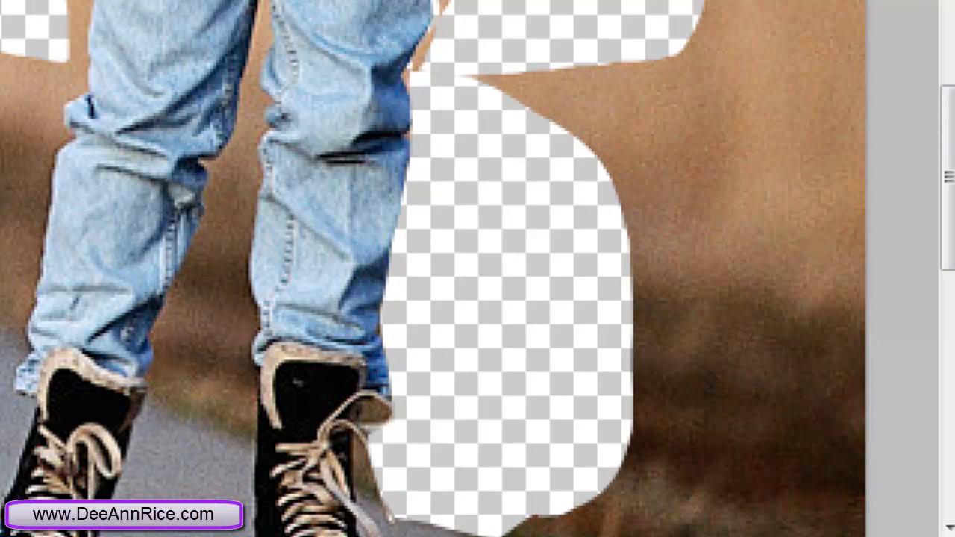
# Step: Outline the background between the skater's legs with the Magnetic Lasso, delete it and clear the selection
pyautogui.click(257, 2)
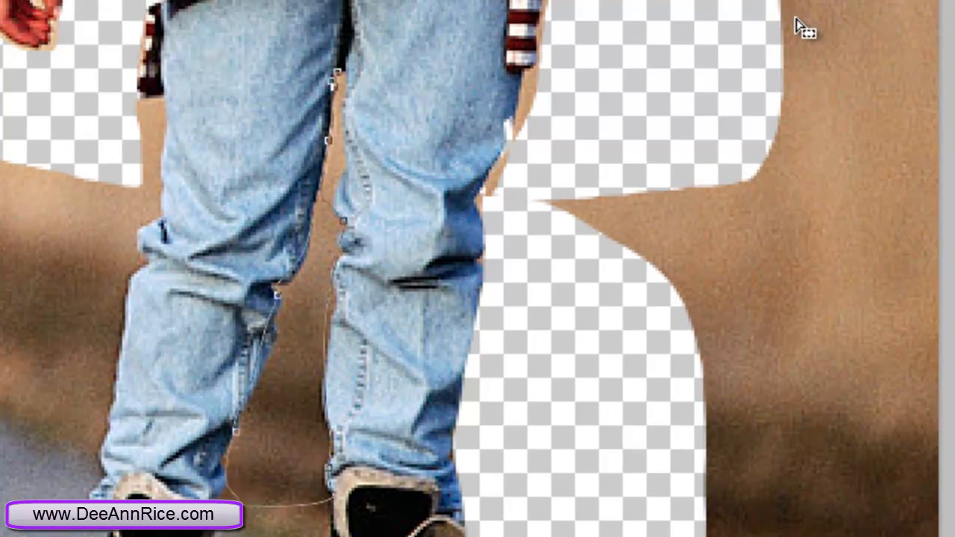
pyautogui.press('Return')
pyautogui.press('Delete')
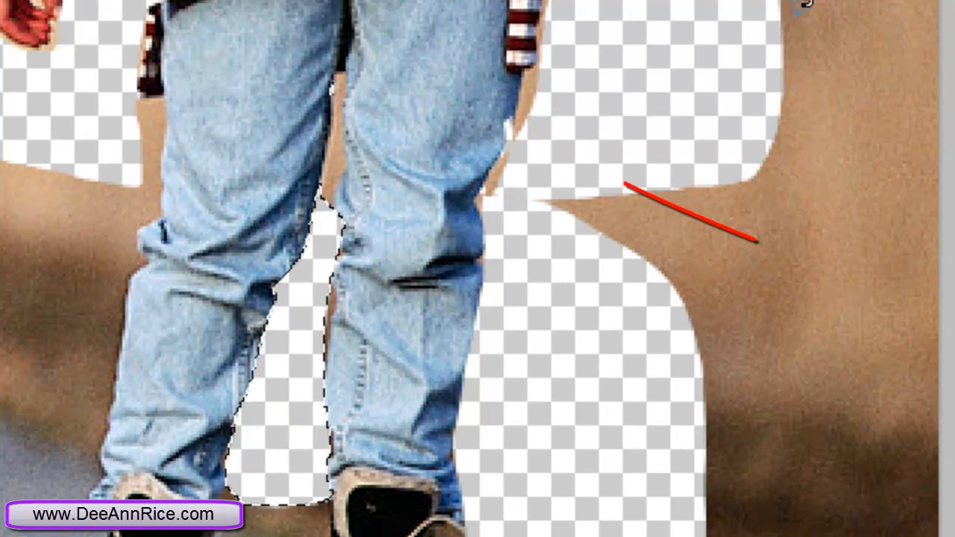
pyautogui.hotkey('ctrl', 'd')
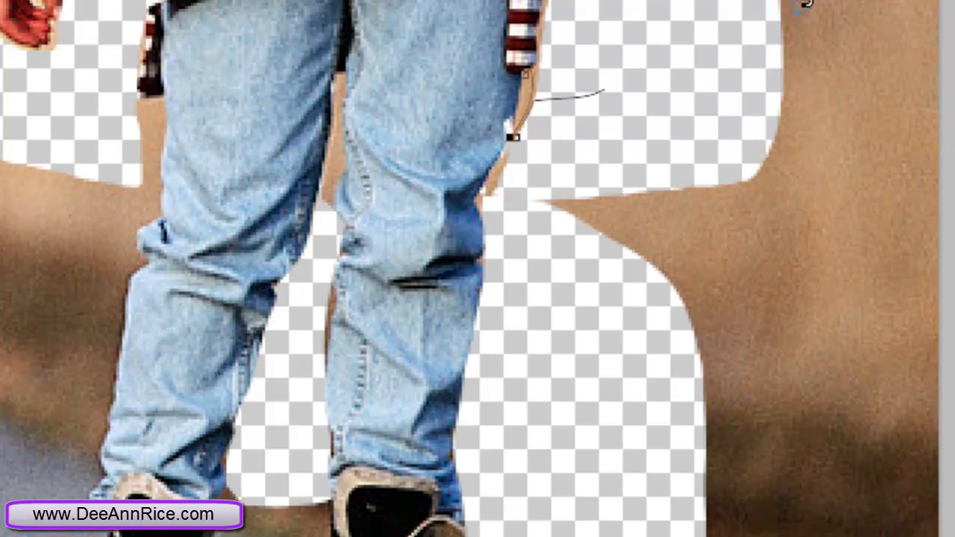
# Step: Discard the stray Magnetic Lasso path, outline the background sliver below the image's right-hand shirt tail beside the jeans, and delete it
pyautogui.press('BackSpace')
pyautogui.press('BackSpace')
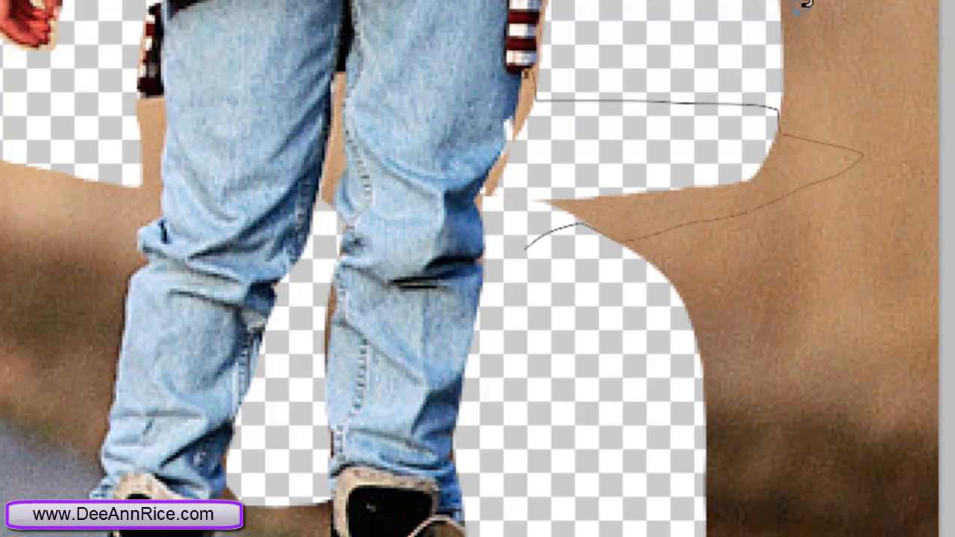
pyautogui.press('Escape')
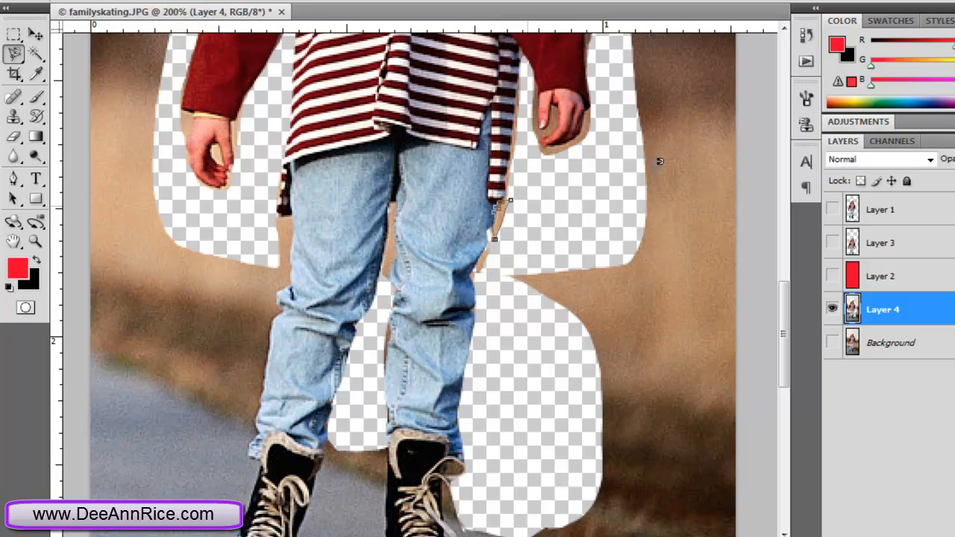
pyautogui.press('Return')
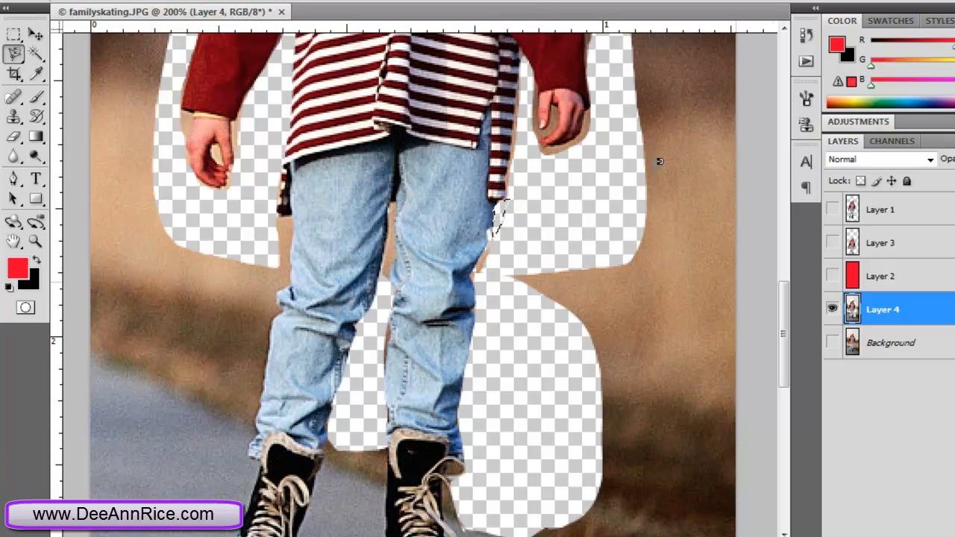
# Step: Move Layer 4 above Layer 2 and show the red Layer 2 behind the cutout
pyautogui.press('o')
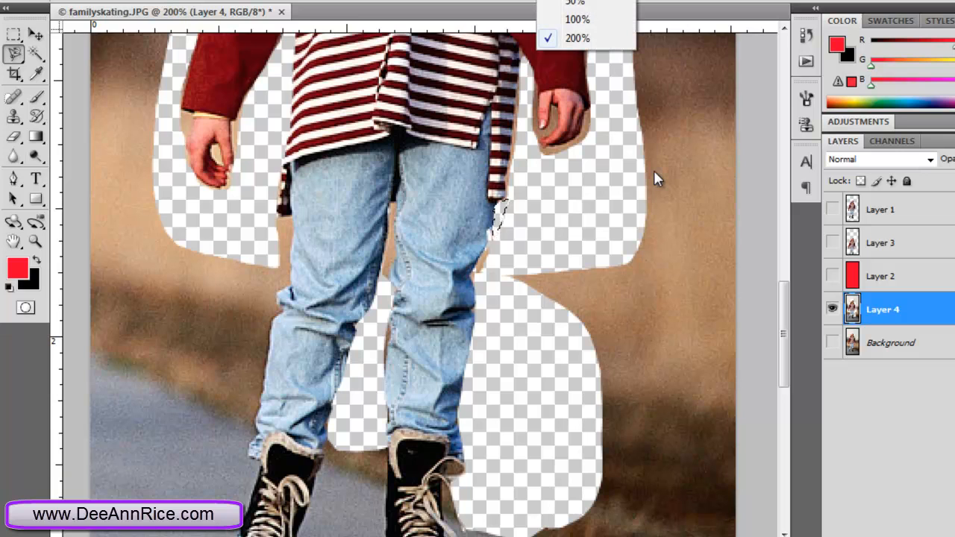
pyautogui.hotkey('ctrl', '-')
pyautogui.hotkey('ctrl', '-')
pyautogui.hotkey('ctrl', '-')
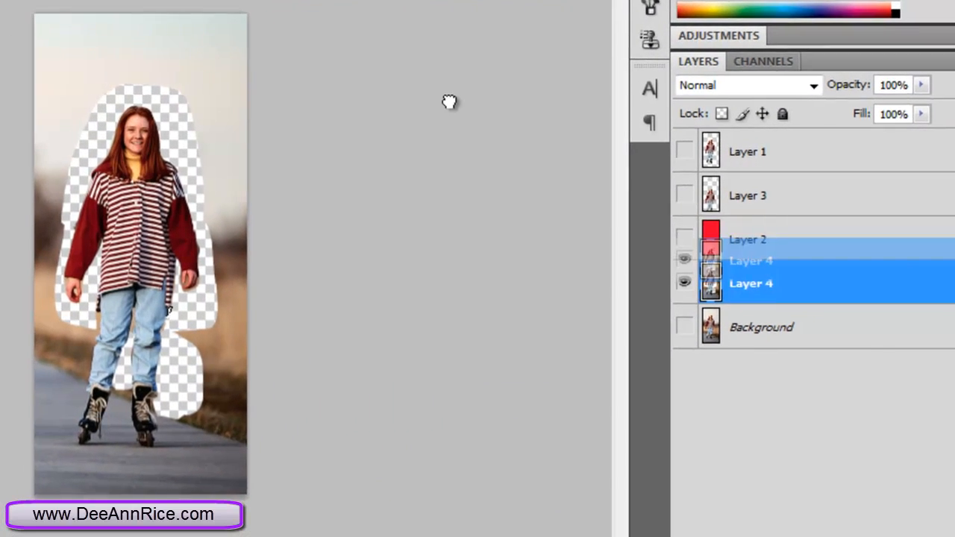
pyautogui.moveTo(750, 260); pyautogui.dragTo(751, 223)
pyautogui.click(695, 280)
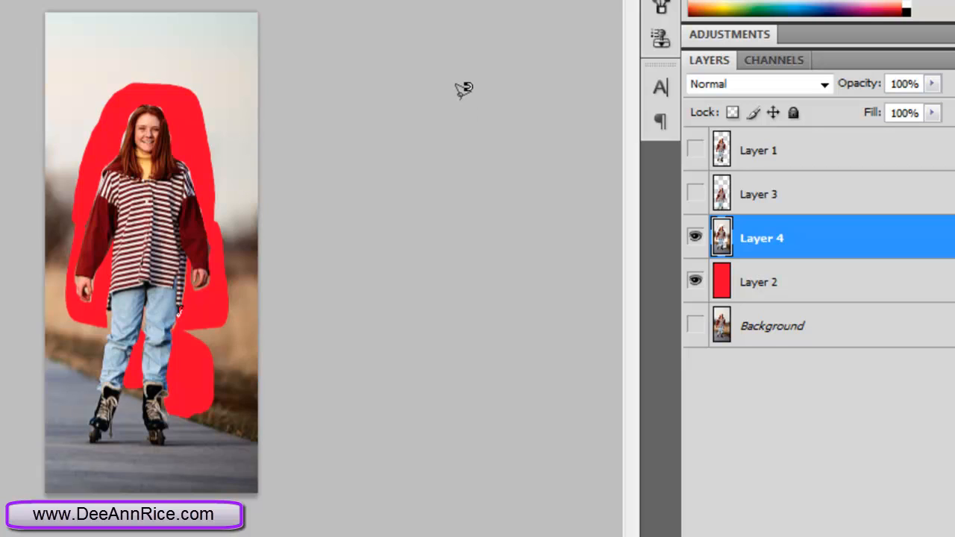
# Step: Hide Layer 2, erase most of the remaining outer background on Layer 4 with the Eraser, and show Layer 2 again
pyautogui.click(695, 280)
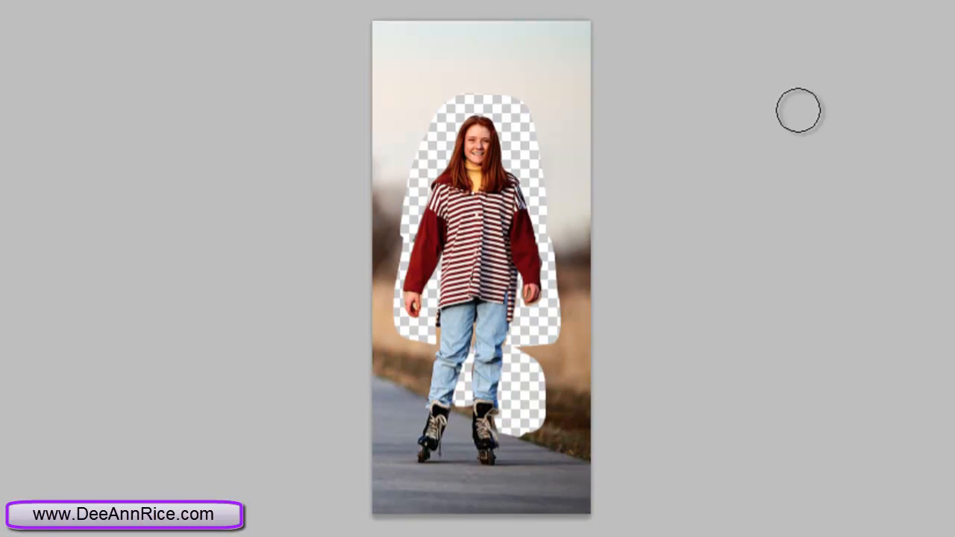
pyautogui.moveTo(373, 35)
pyautogui.mouseDown()
pyautogui.moveTo(574, 46)
pyautogui.moveTo(386, 68)
pyautogui.moveTo(575, 83)
pyautogui.moveTo(381, 105)
pyautogui.moveTo(429, 105)
pyautogui.moveTo(388, 179)
pyautogui.moveTo(385, 324)
pyautogui.moveTo(388, 358)
pyautogui.moveTo(407, 373)
pyautogui.moveTo(381, 403)
pyautogui.moveTo(396, 493)
pyautogui.moveTo(418, 507)
pyautogui.moveTo(574, 485)
pyautogui.moveTo(576, 109)
pyautogui.moveTo(549, 157)
pyautogui.moveTo(558, 299)
pyautogui.moveTo(541, 467)
pyautogui.moveTo(534, 351)
pyautogui.mouseUp()
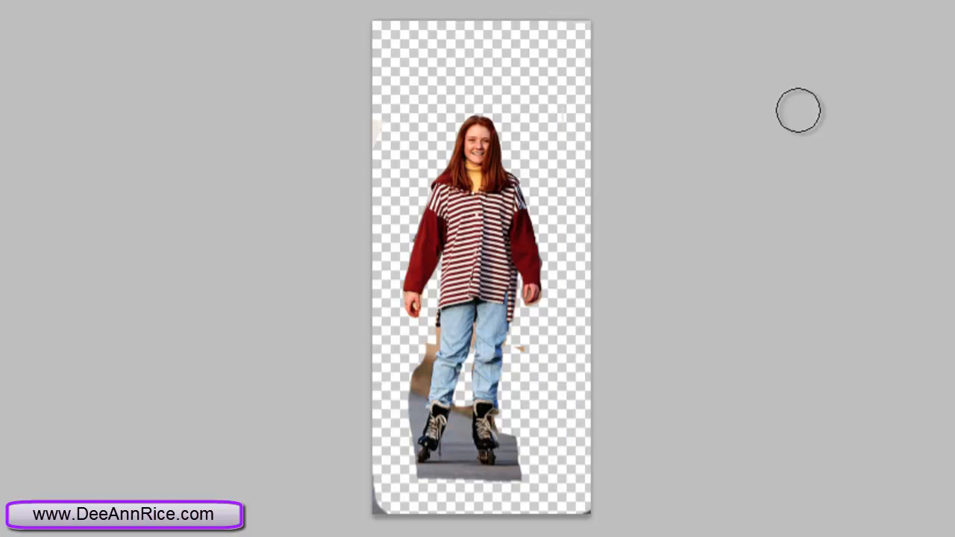
pyautogui.press('\\')
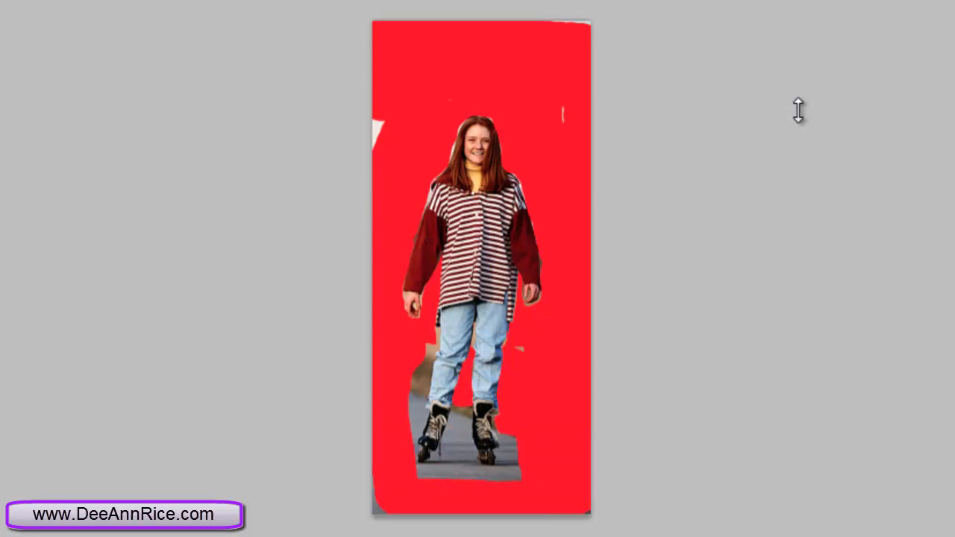